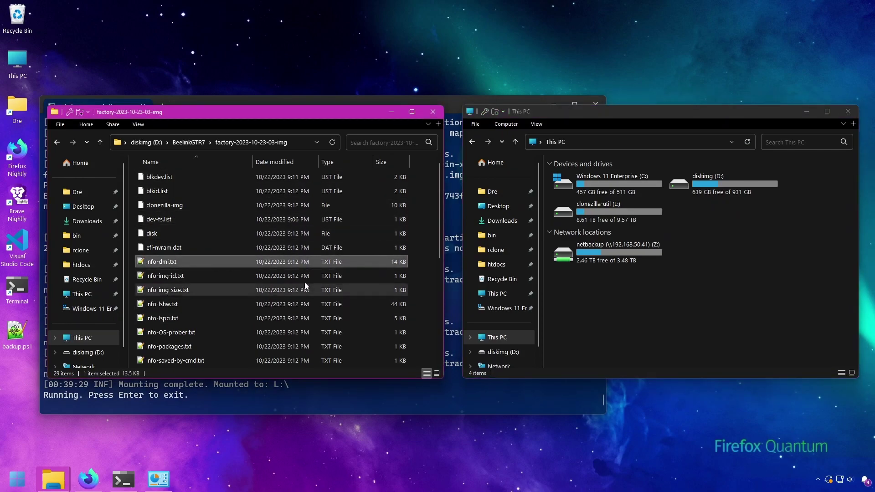
Browse clonezilla-util (L:) into nvme0n1p4 and its files, then switch to the clonezilla-util GitHub page.
double_click(619, 211)
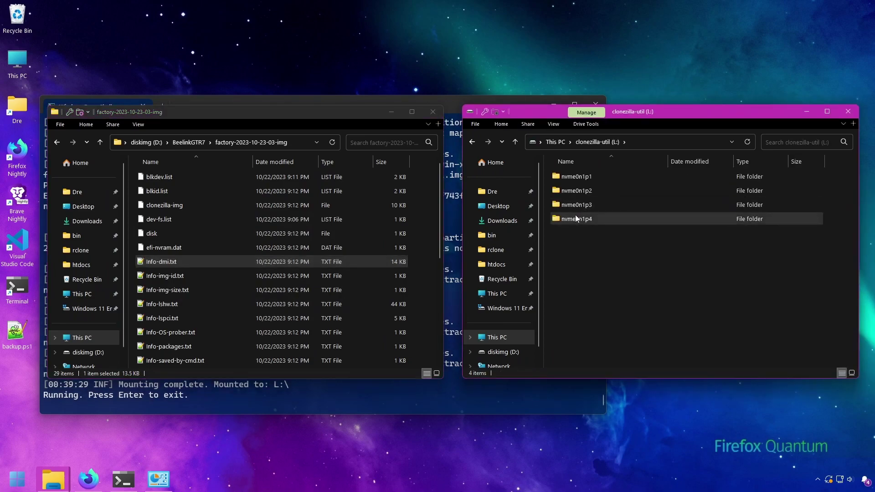
left_click(579, 218)
double_click(579, 218)
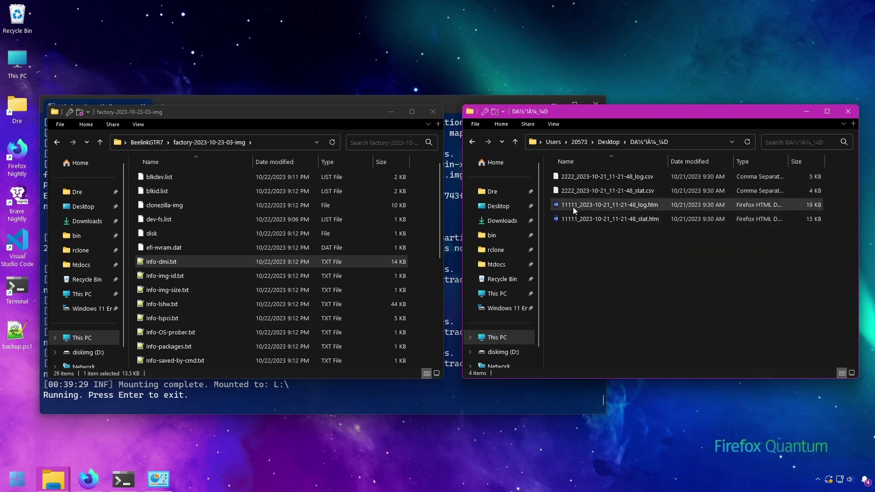
left_click(576, 203)
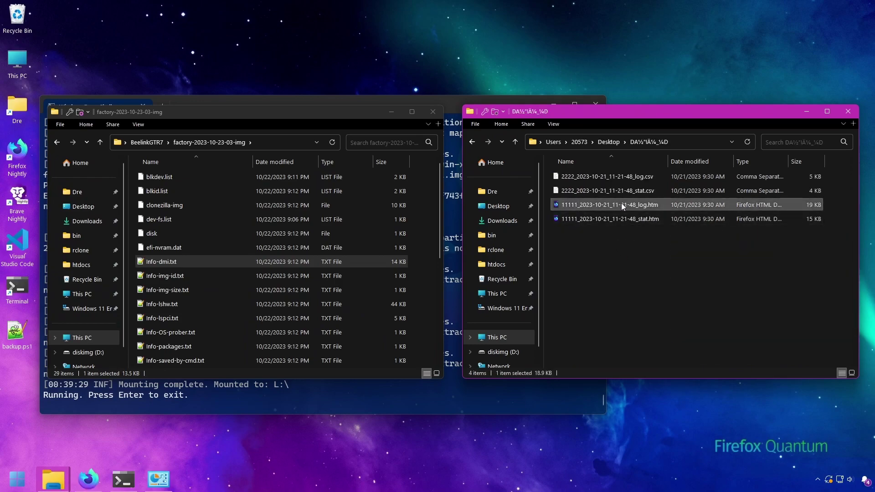
left_click(63, 424)
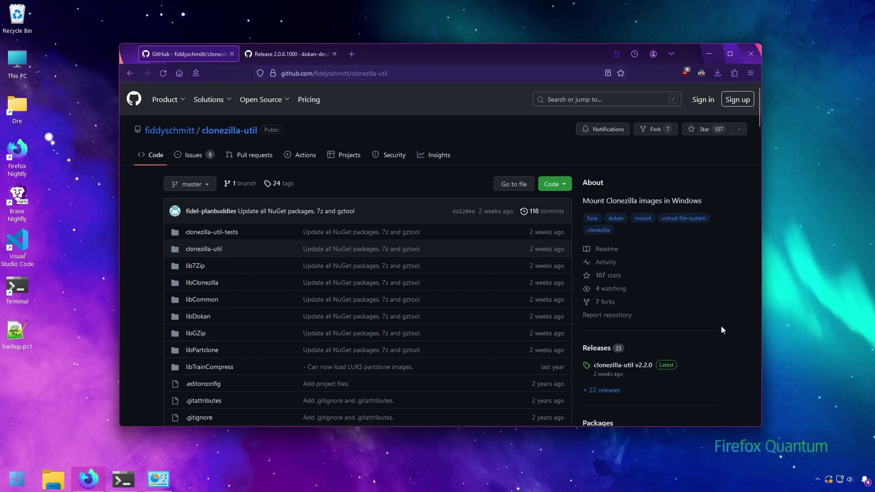
Get the clonezilla-util v2.2.0 win-x64 zip, then Dokan_x64.msi from dokany 2.0.6.1000's Assets.
scroll(711, 334, "down", 2)
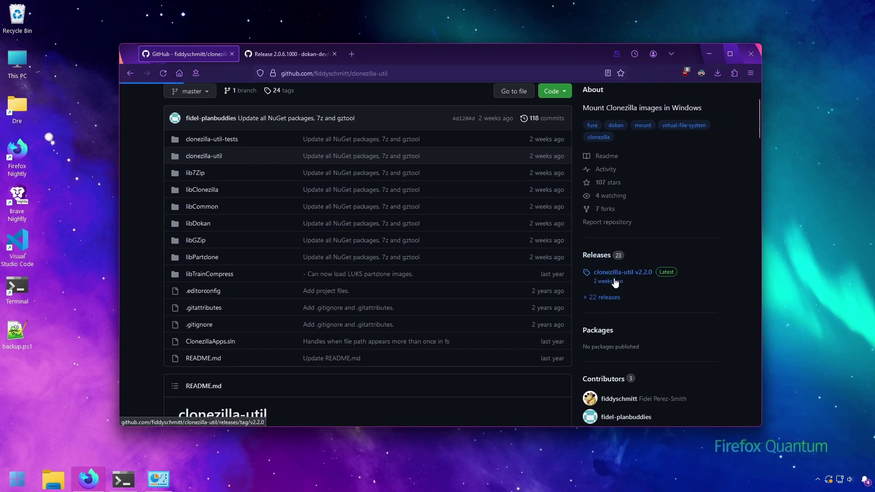
left_click(610, 273)
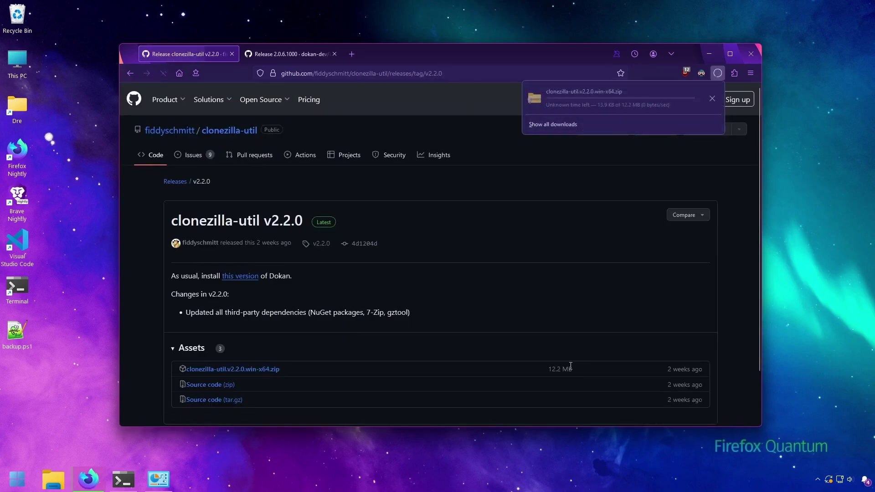
left_click(277, 51)
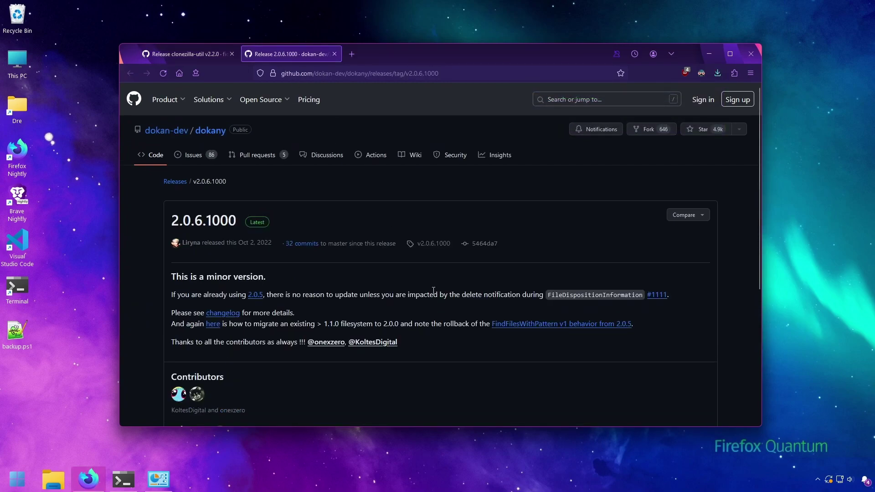
scroll(321, 158, "down", 5)
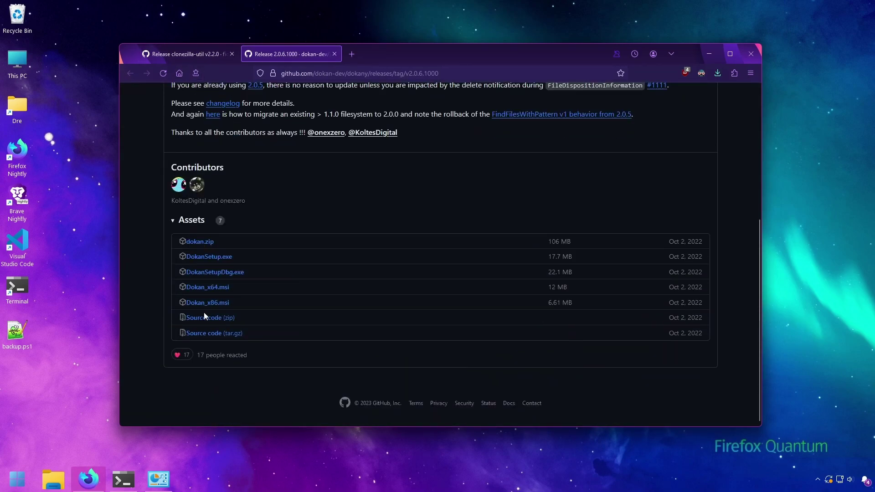
left_click(206, 287)
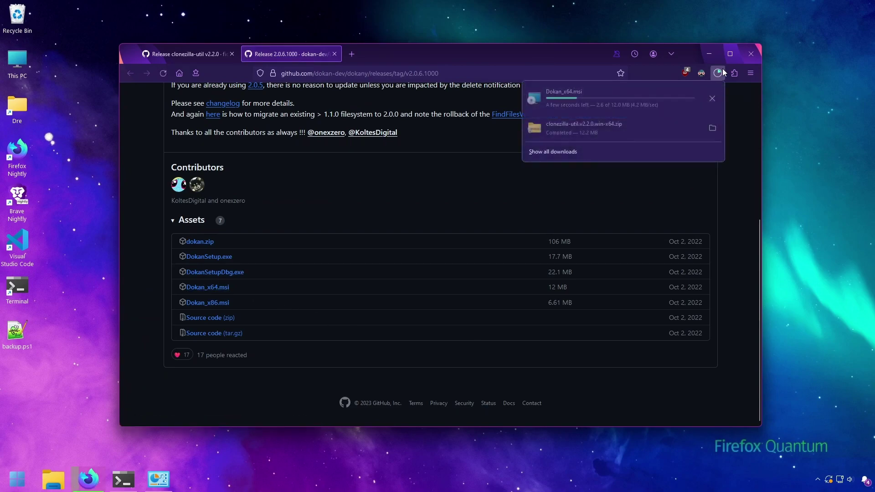
Run Dokan_x64.msi and install Dokan Library 2.0.6.1000 (x64) with default Dokan Core, approving UAC.
left_click(574, 95)
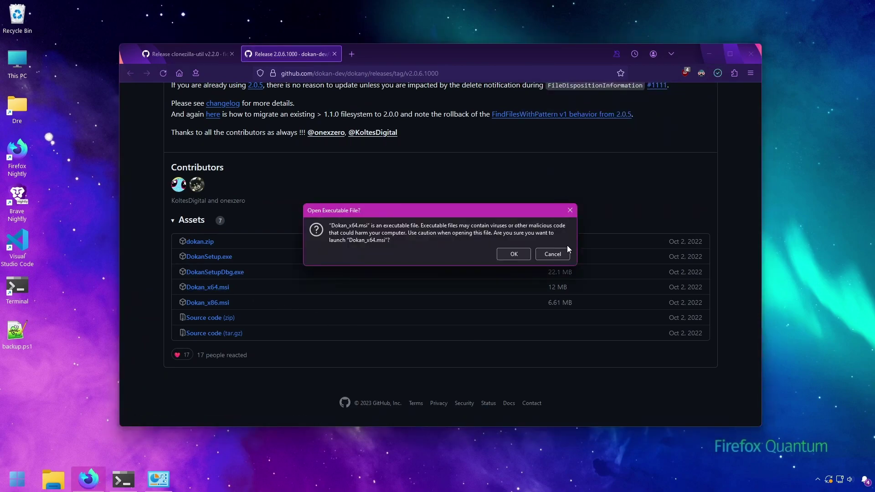
left_click(512, 257)
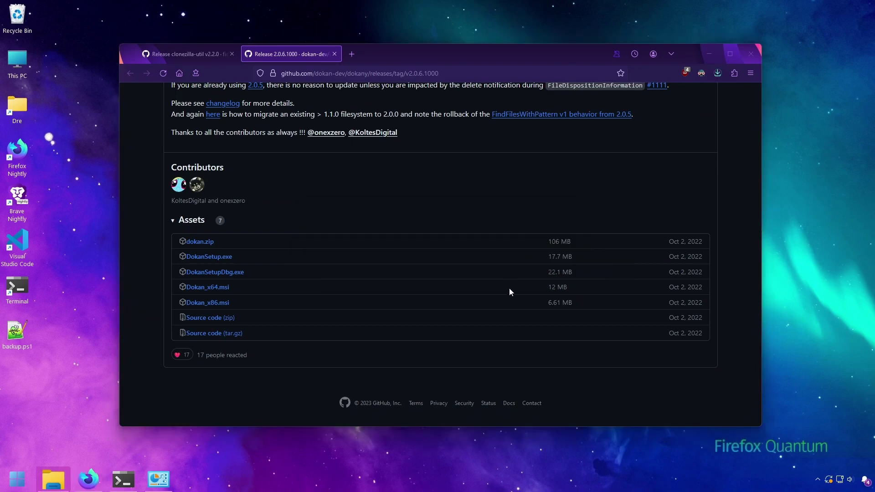
left_click(486, 310)
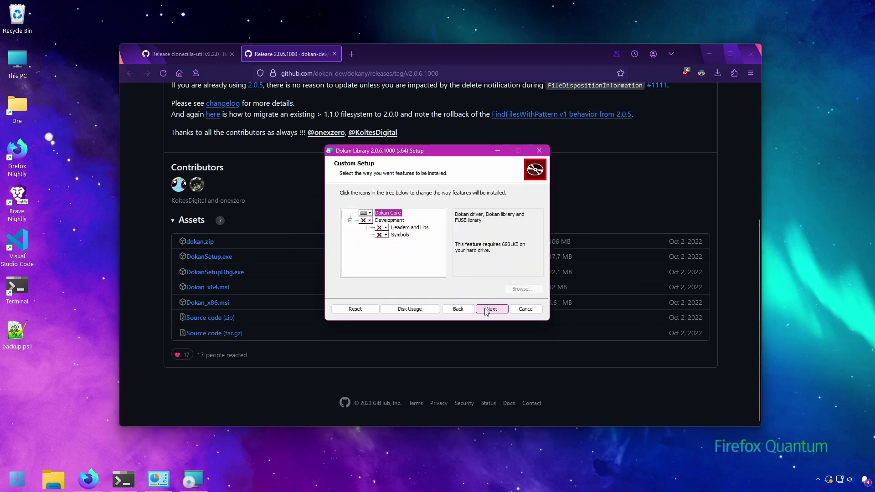
left_click(490, 310)
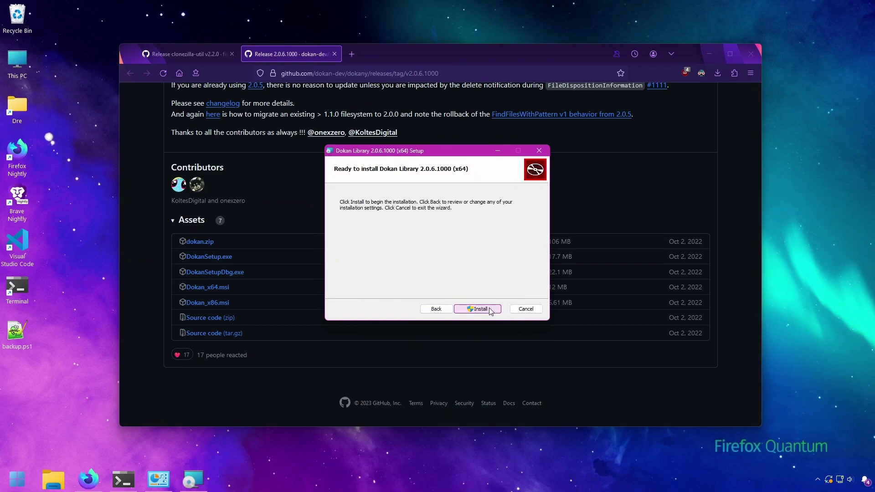
left_click(490, 310)
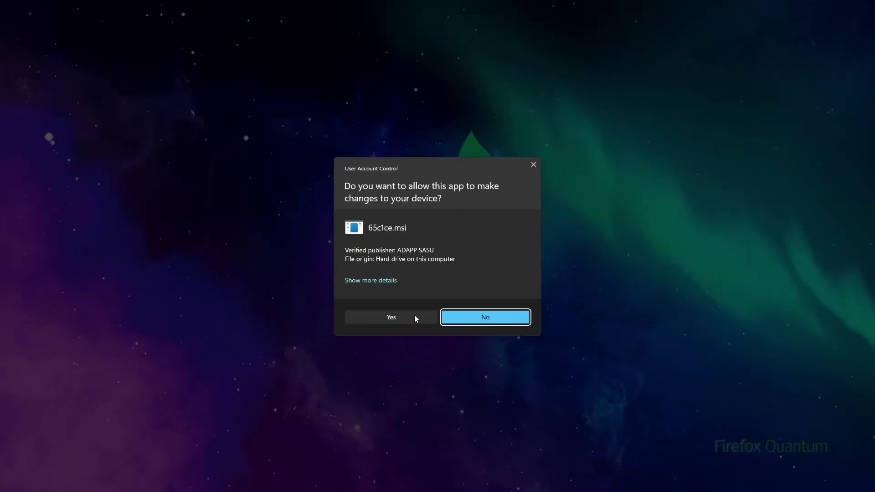
left_click(414, 316)
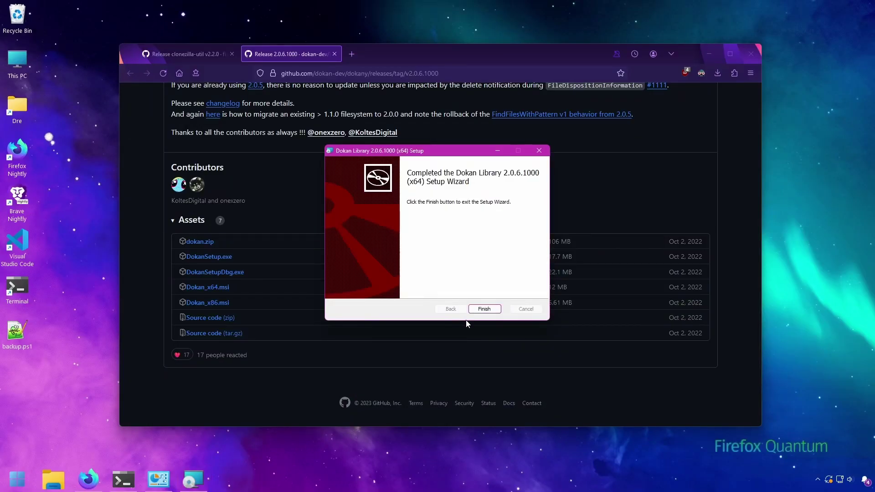
left_click(483, 308)
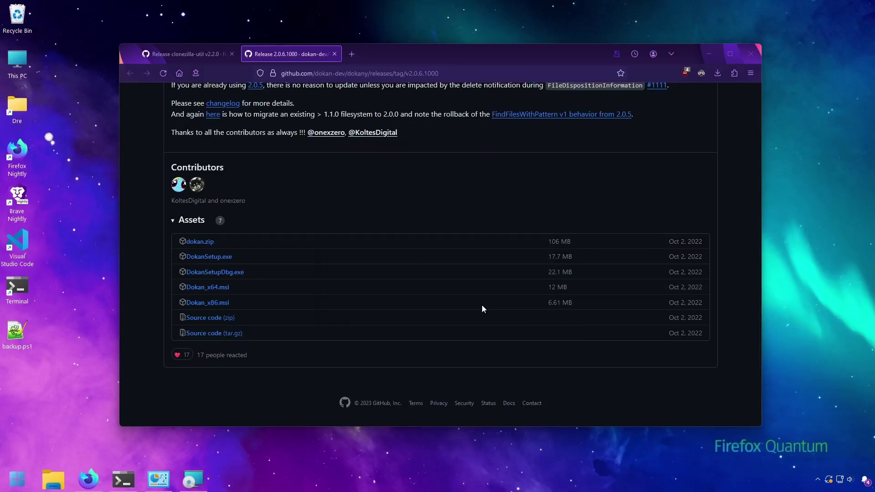
Extract clonezilla-util.v2.2.0.win-x64.zip from Downloads into its own folder with 7-Zip.
left_click(719, 73)
left_click(709, 122)
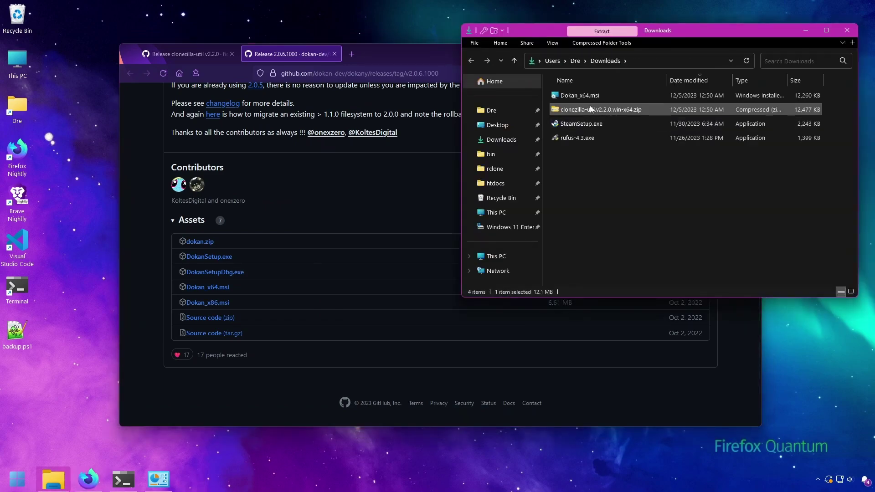
right_click(590, 105)
mouse_move(666, 197)
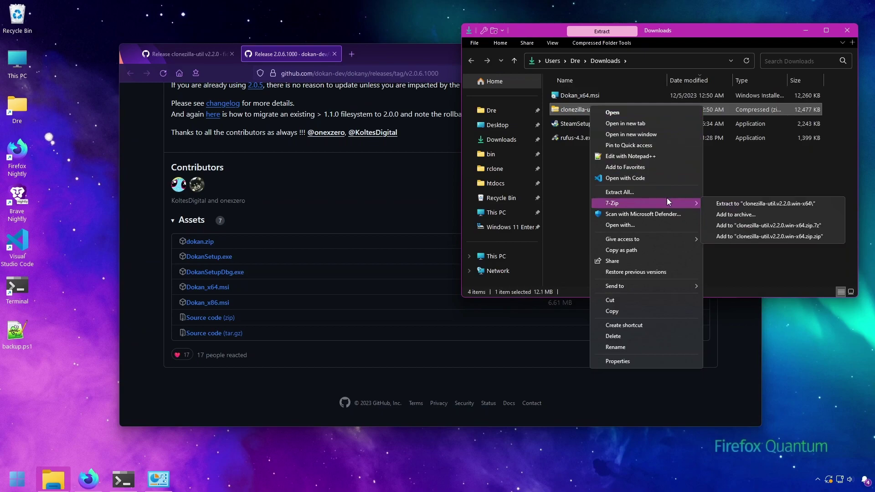
left_click(743, 203)
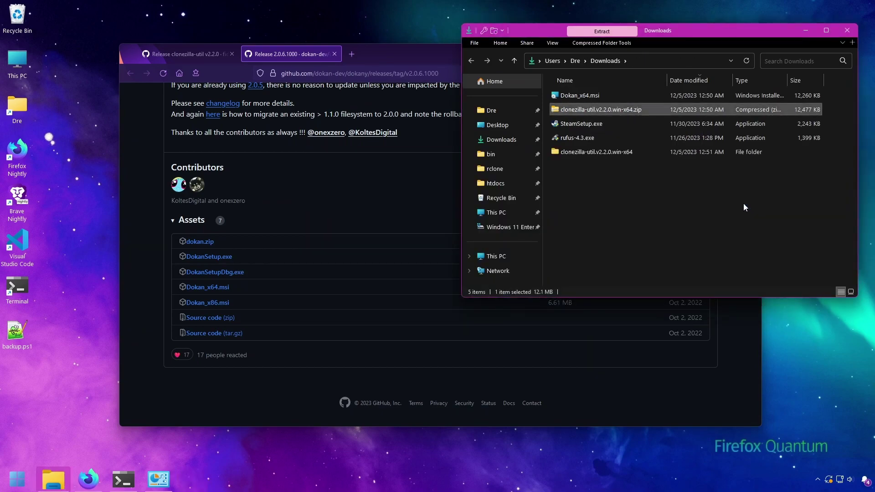
left_click(621, 152)
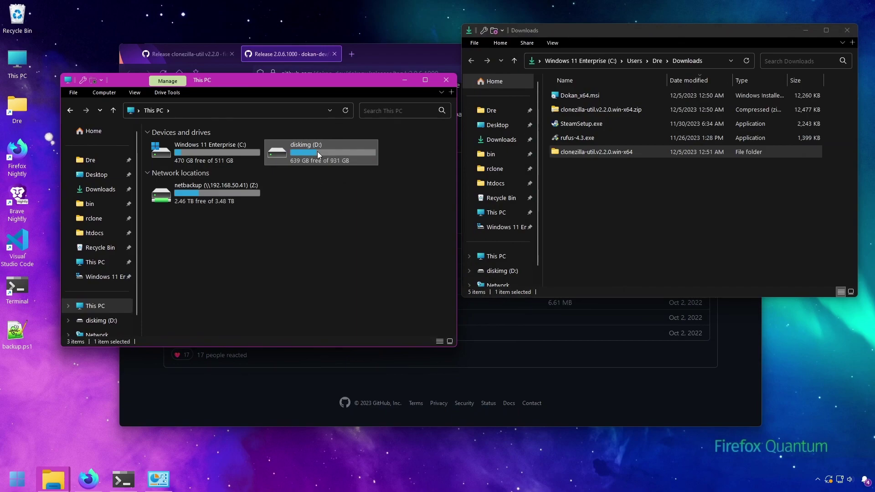
double_click(317, 151)
double_click(210, 160)
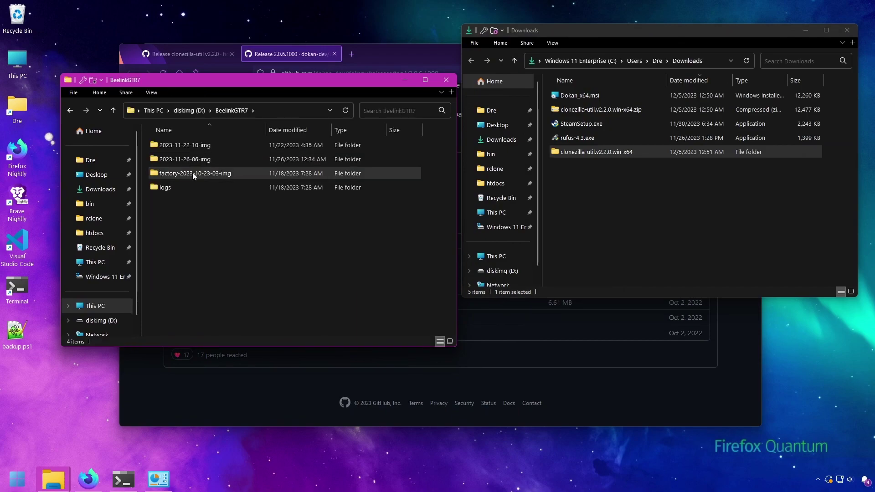
left_click(191, 173)
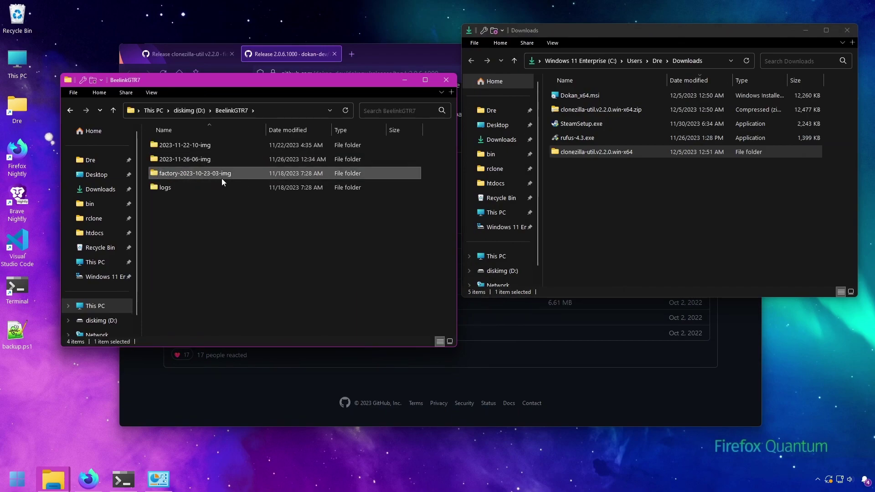
key("Return")
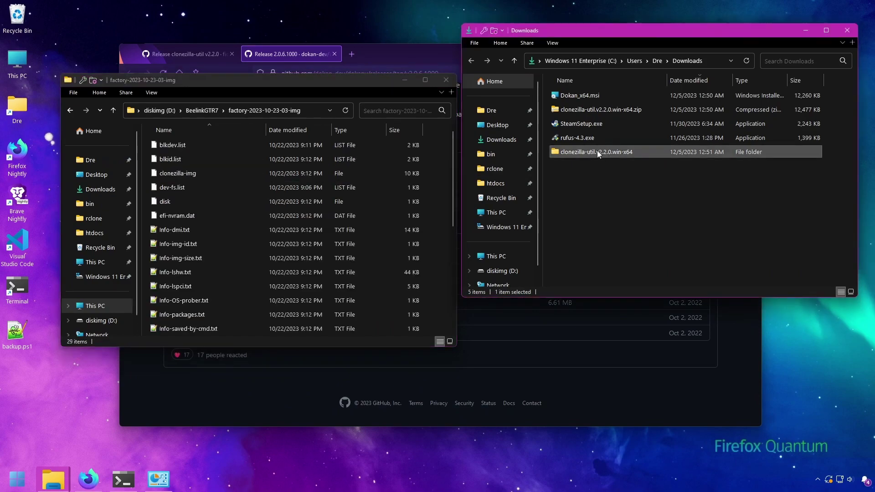
double_click(597, 151)
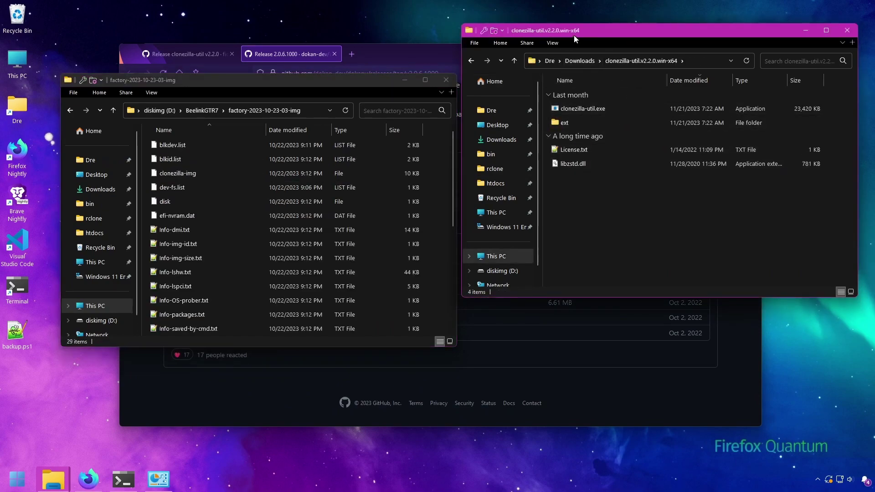
left_click_drag(574, 35, 368, 139)
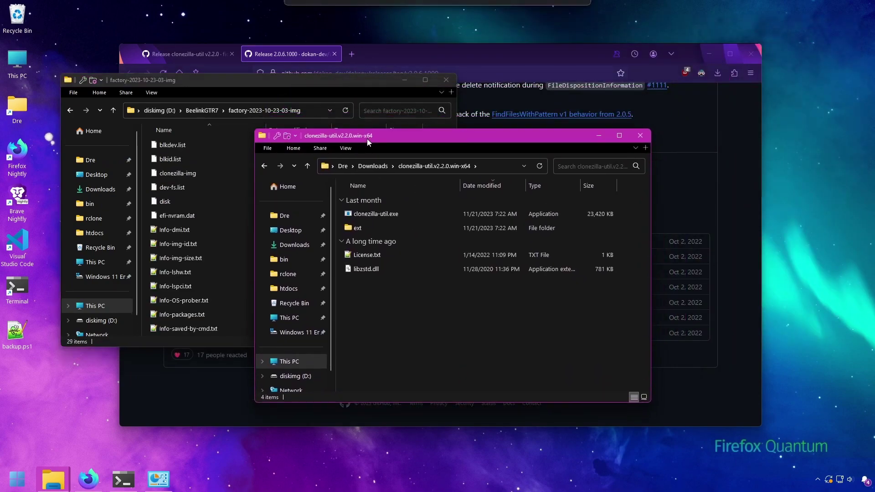
right_click(403, 338)
Launch a Windows PowerShell terminal in the extracted clonezilla-util.v2.2.0.win-x64 folder.
left_click(458, 254)
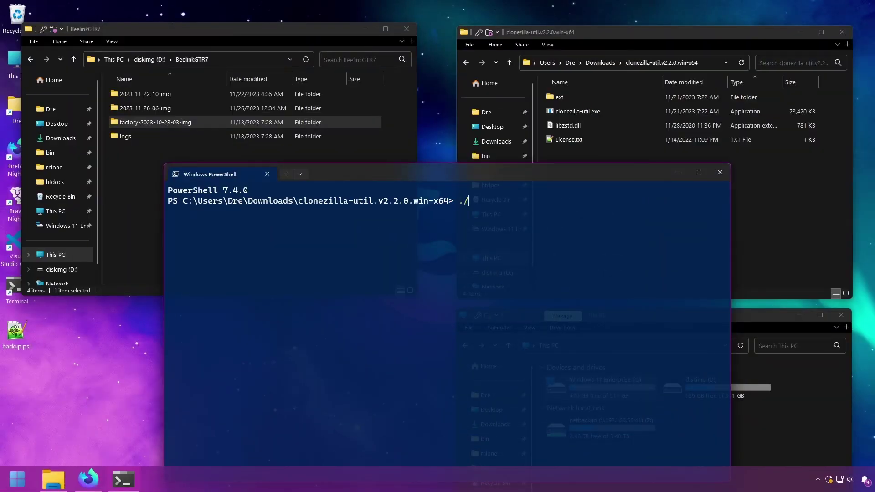
type("clonezilla-util.exe mount ")
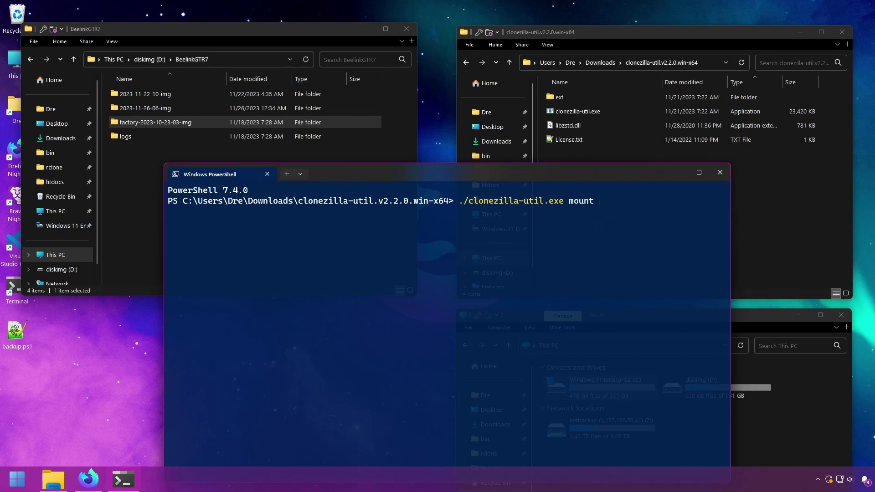
type("--input")
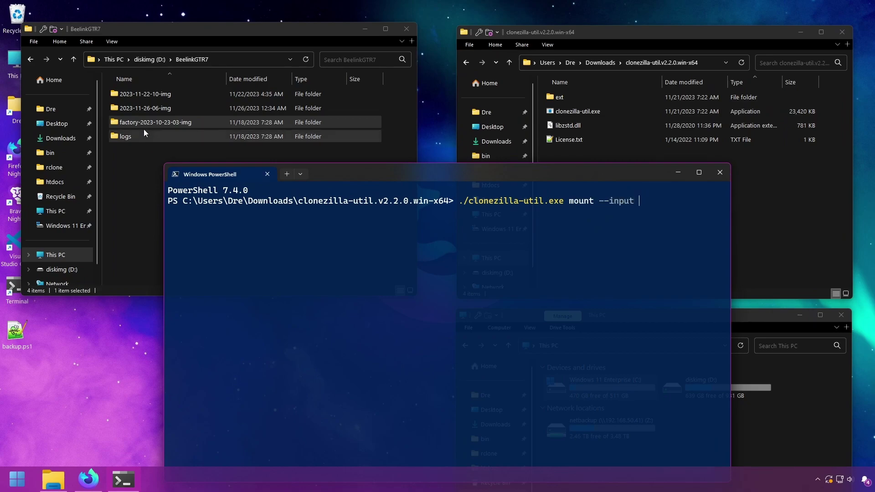
left_click_drag(113, 126, 657, 230)
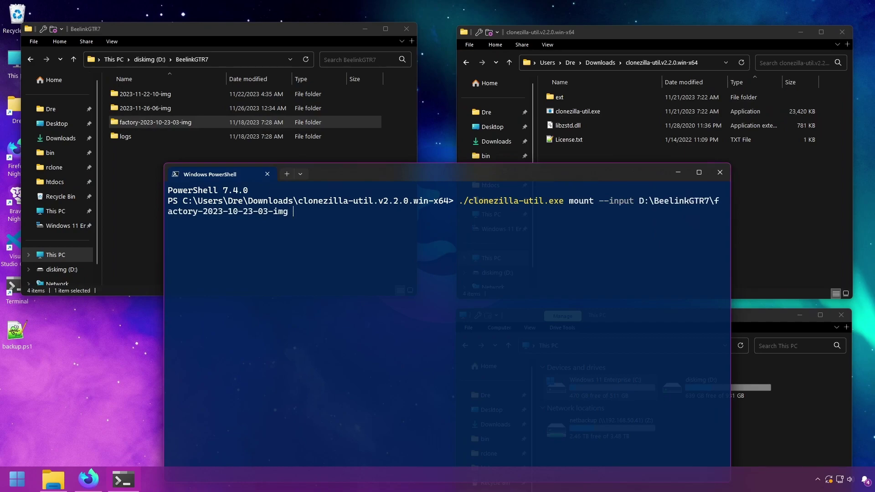
type("--mount L:\\")
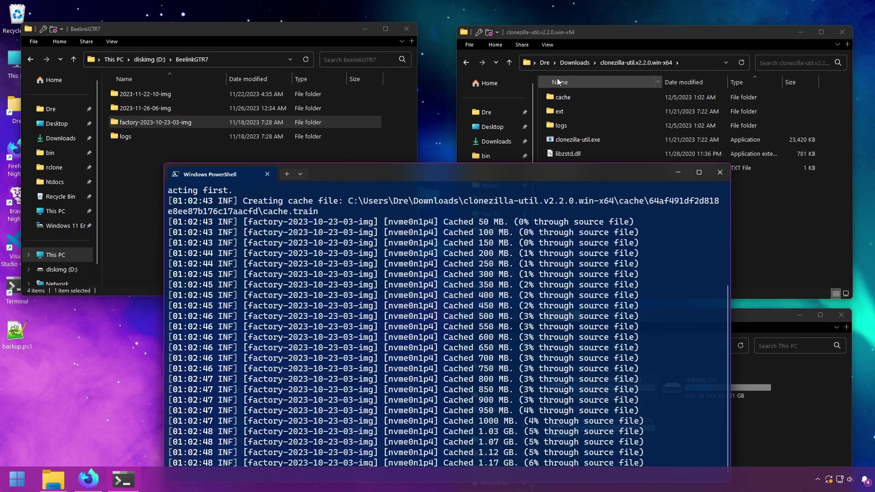
Watch the cache folder and terminal until mounting completes at L:\ with partitions nvme0n1p1–nvme0n1p4.
double_click(578, 99)
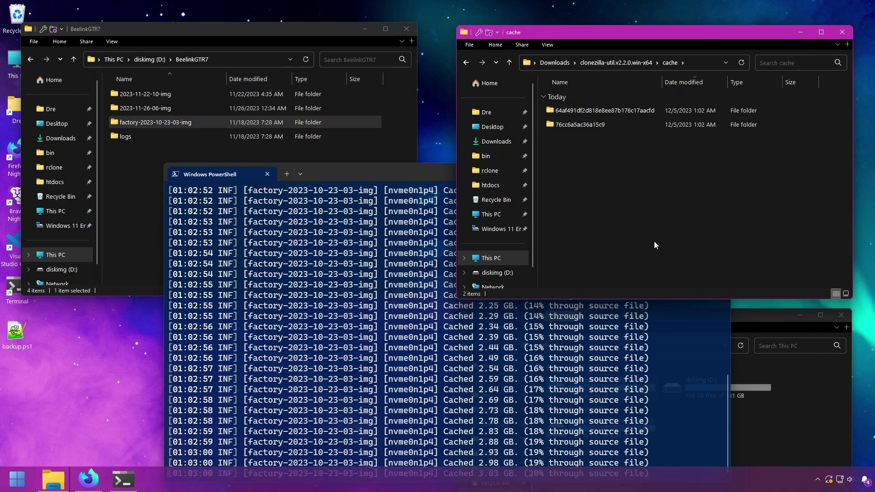
left_click(593, 305)
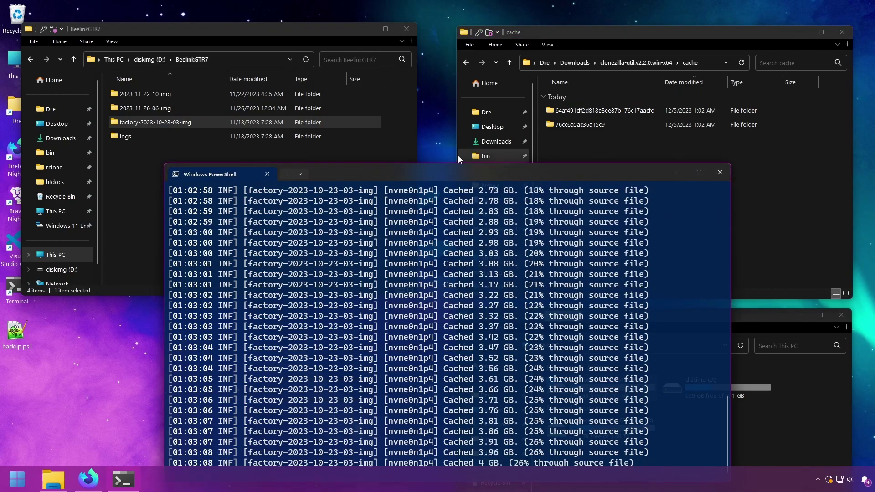
left_click_drag(444, 167, 436, 137)
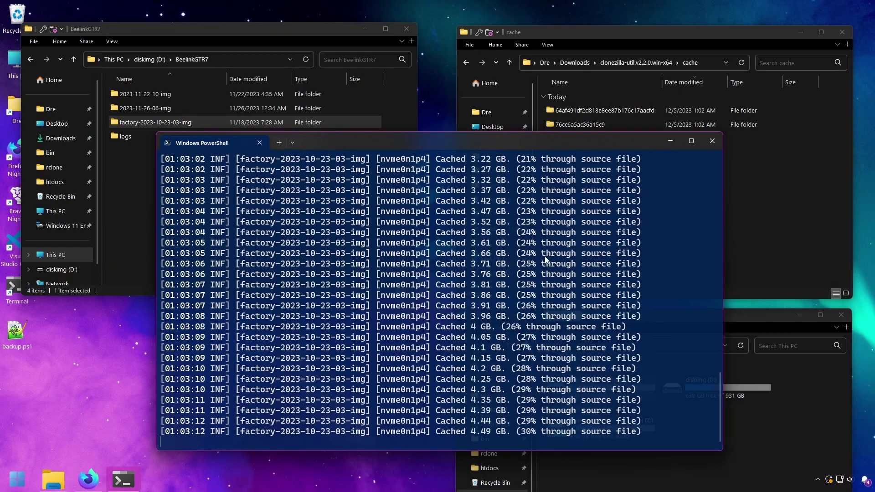
left_click(756, 247)
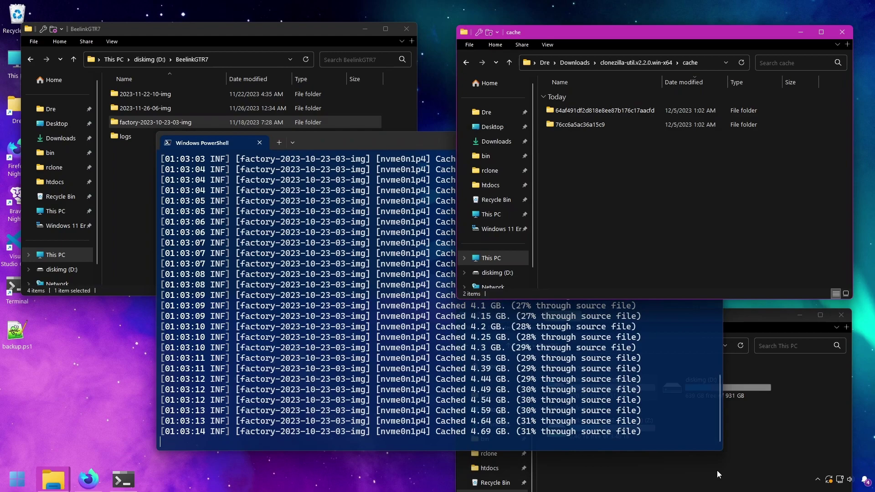
left_click(747, 466)
left_click(430, 305)
left_click(509, 62)
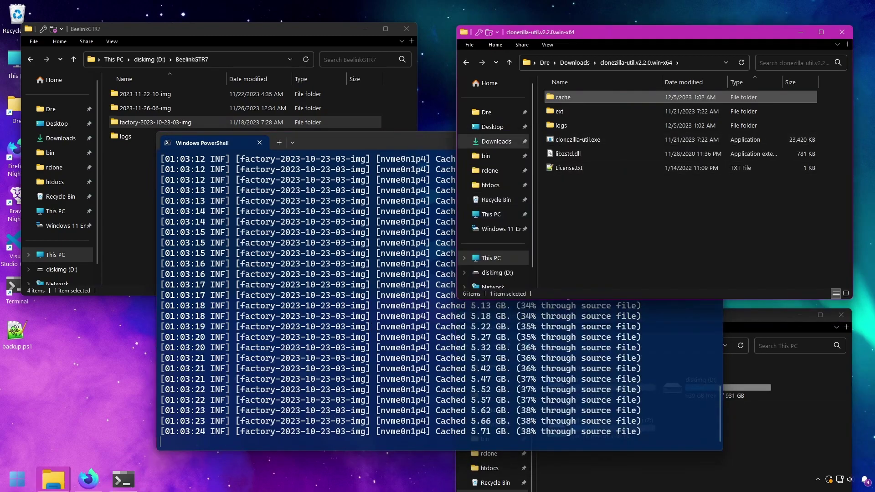
key("alt+Tab")
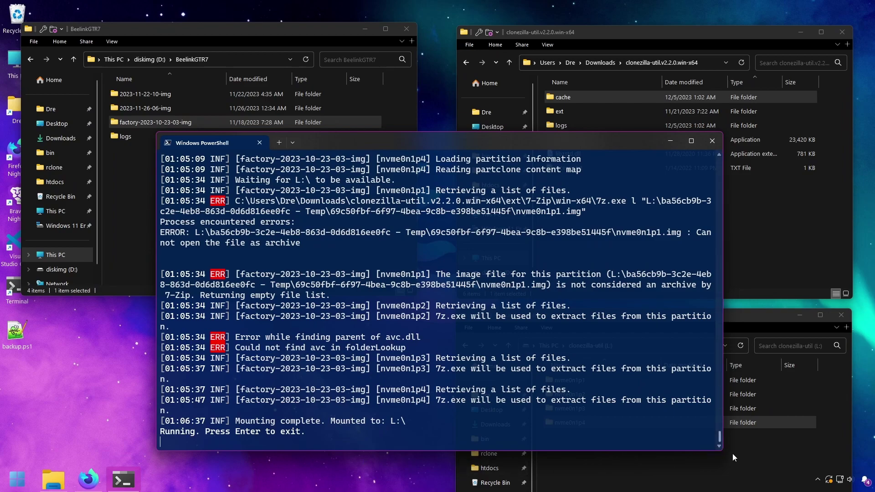
left_click(758, 445)
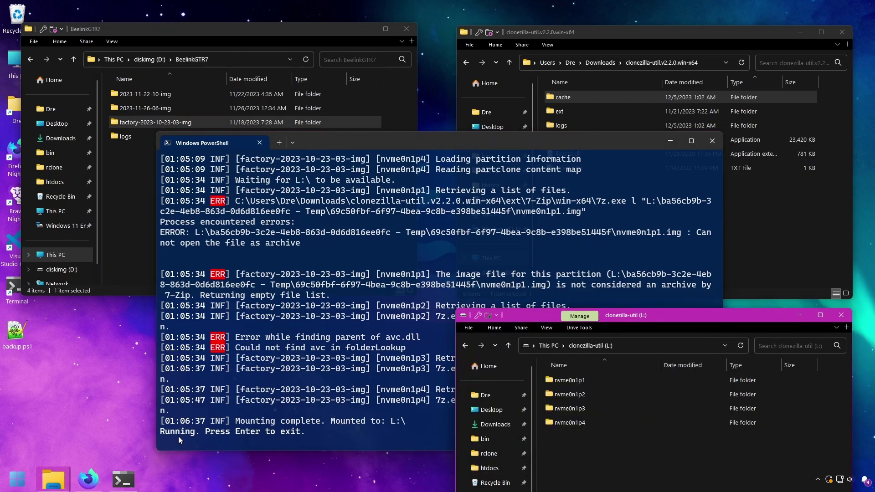
left_click(206, 433)
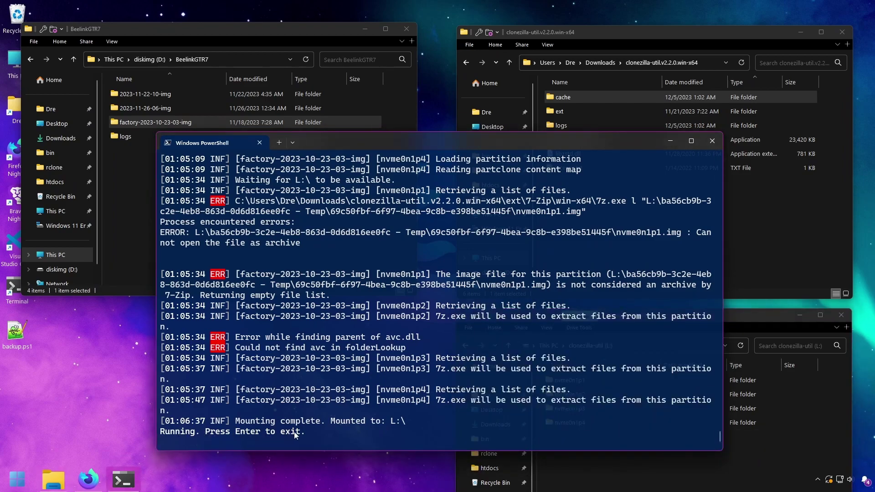
Open clonezilla-util (L:) from This PC and browse nvme0n1p4 to Users\defaultuser0.
left_click(749, 450)
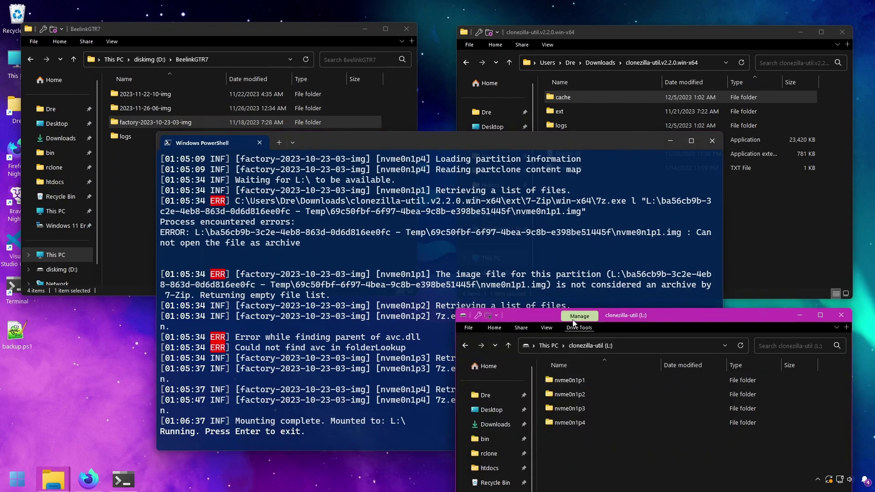
left_click(547, 345)
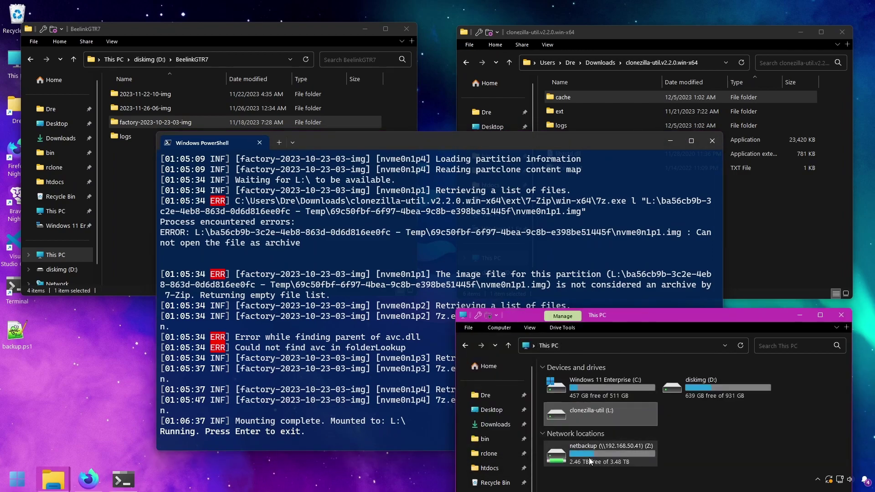
double_click(589, 410)
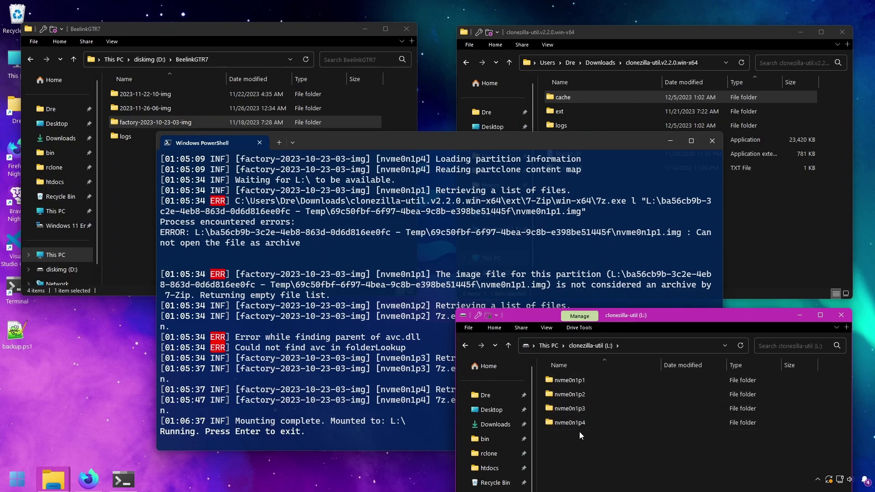
double_click(572, 421)
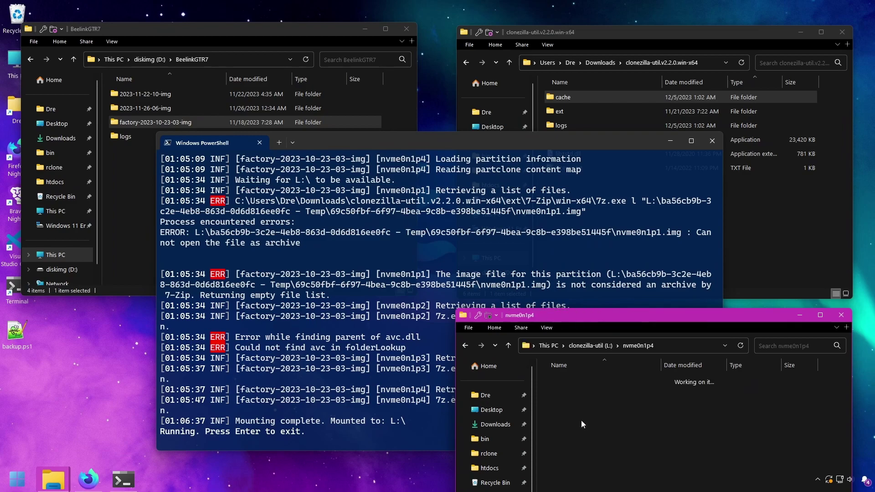
left_click_drag(554, 311, 381, 108)
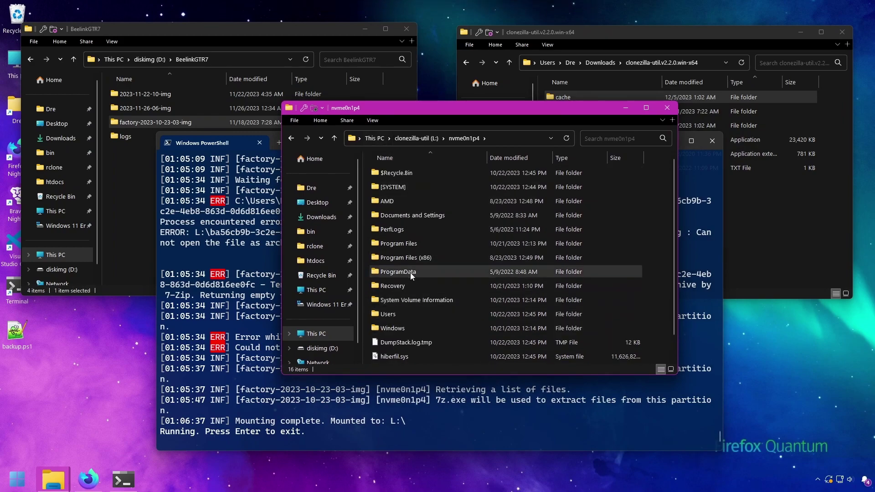
double_click(402, 201)
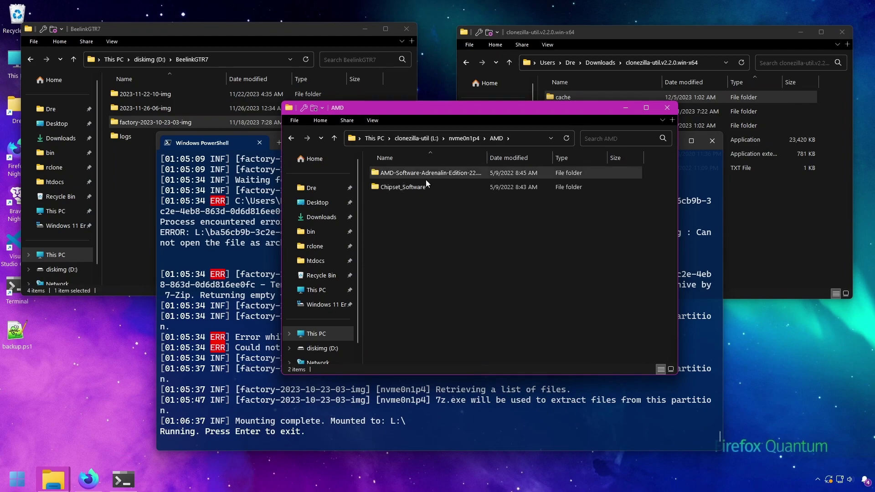
left_click(463, 138)
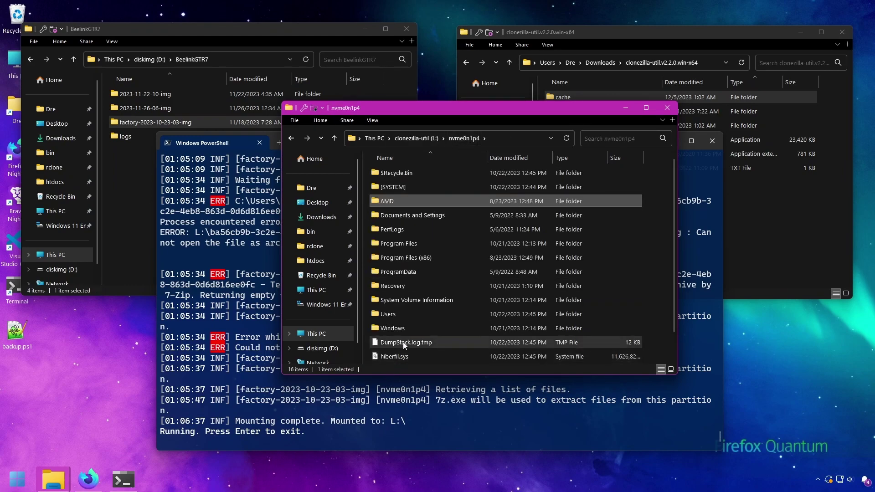
double_click(413, 315)
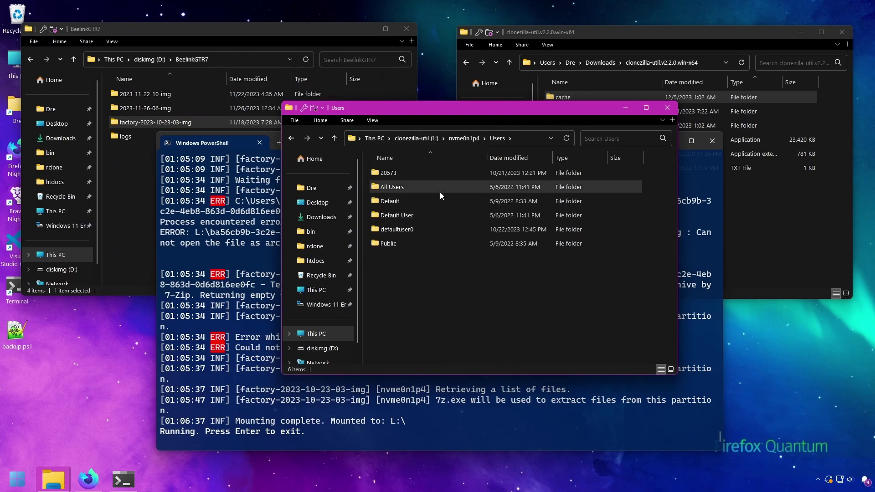
left_click(458, 138)
double_click(444, 304)
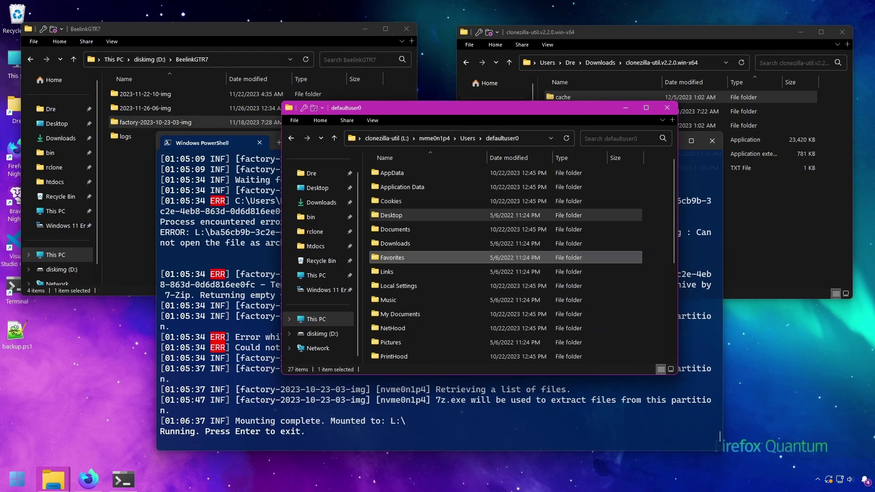
Select the three NTUSER.DAT files in defaultuser0 and copy them to the Desktop.
scroll(455, 251, "down", 5)
left_click(397, 273)
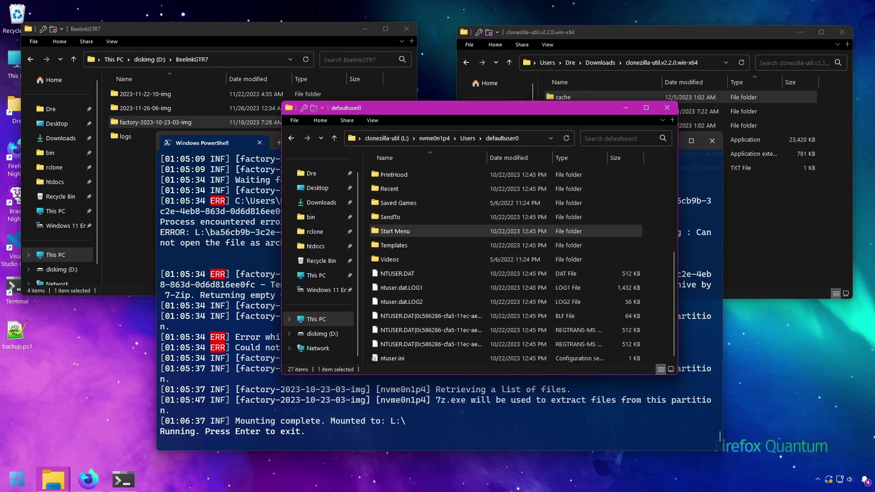
scroll(456, 265, "up", 3)
scroll(456, 265, "down", 3)
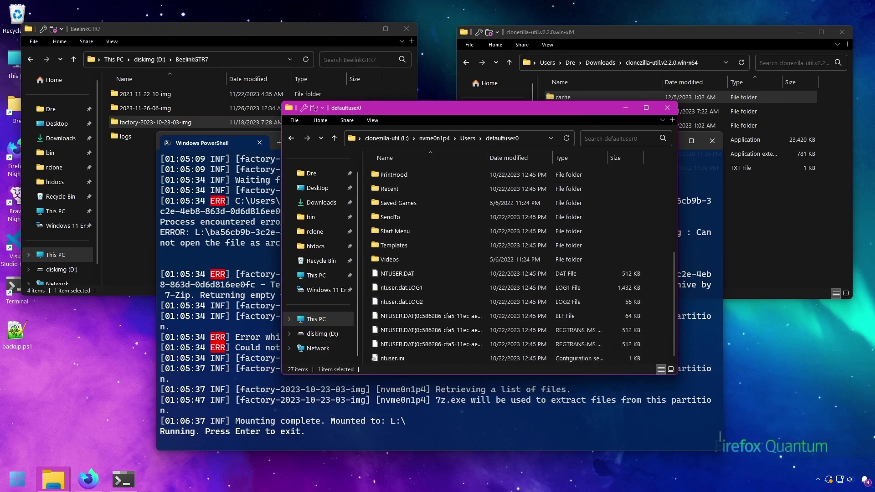
left_click_drag(657, 344, 96, 371)
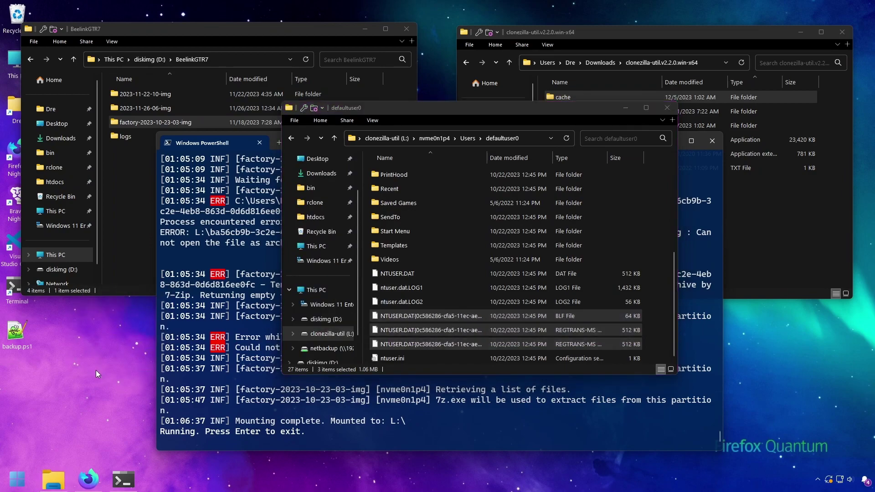
key("ctrl+v")
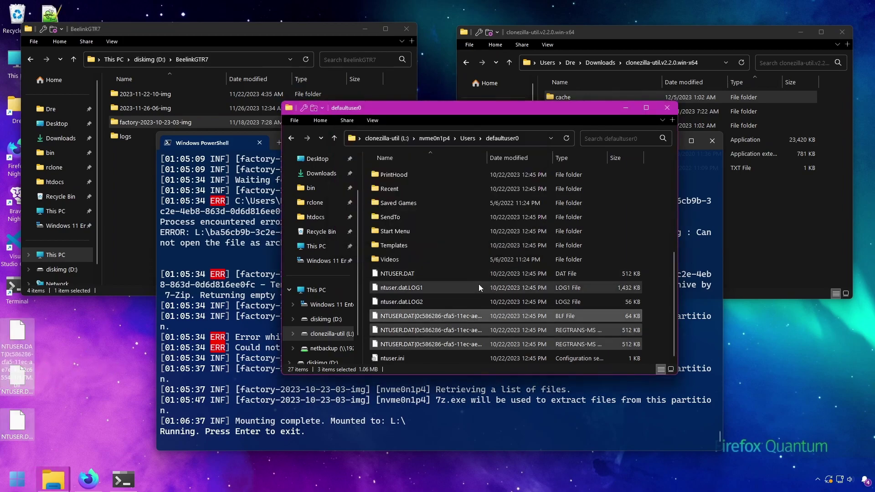
left_click(334, 138)
left_click(334, 138)
End the mount, clear the screen with cls, and edit the recalled command to mount-as-image-files.
left_click(334, 425)
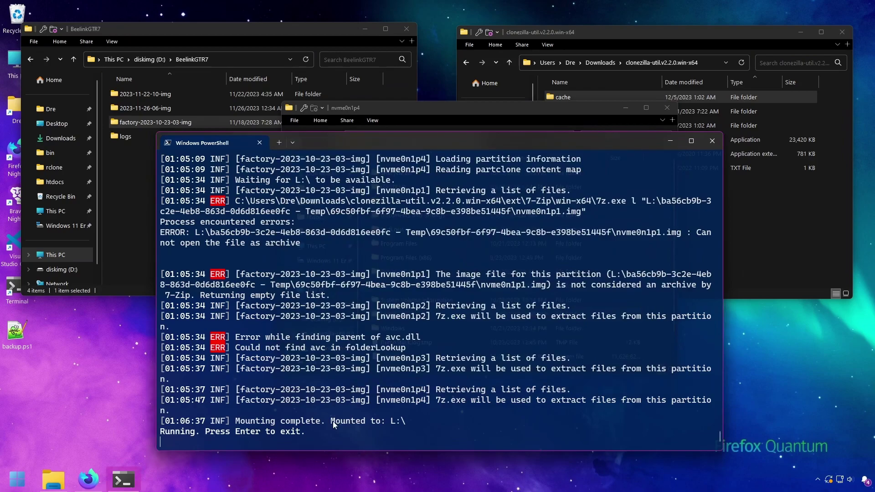
key("Return")
type("cls")
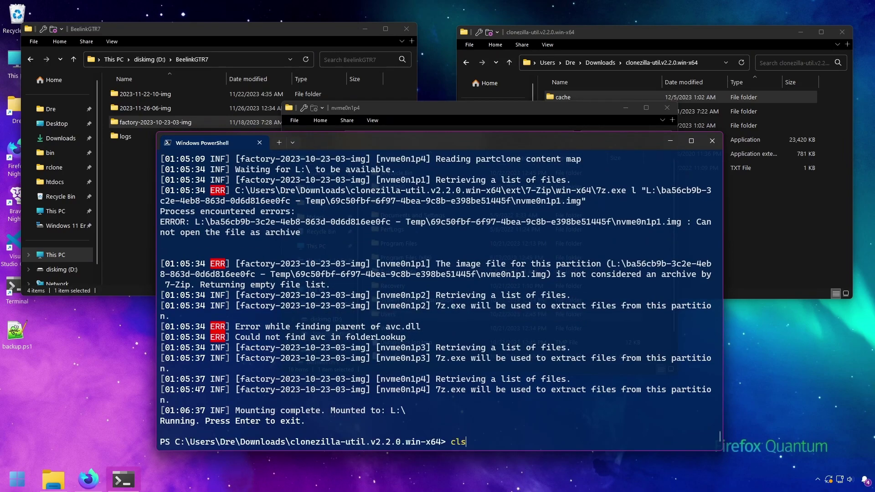
key("Return")
key("Up")
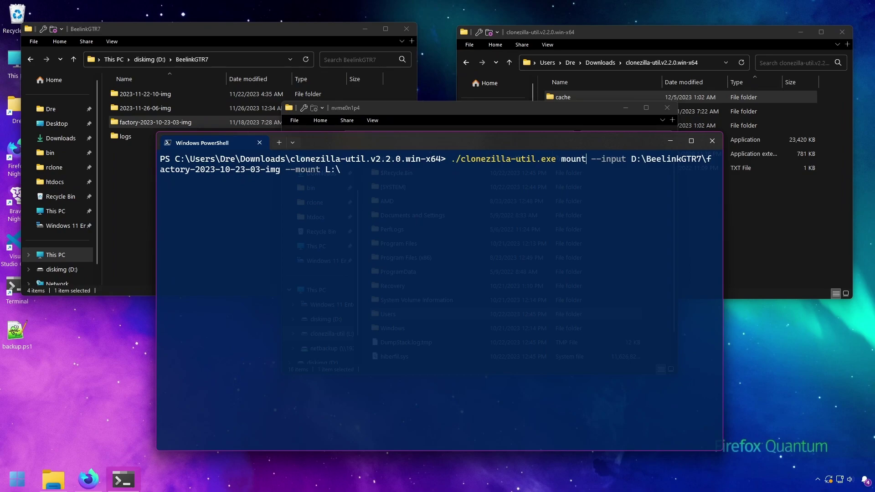
type("-")
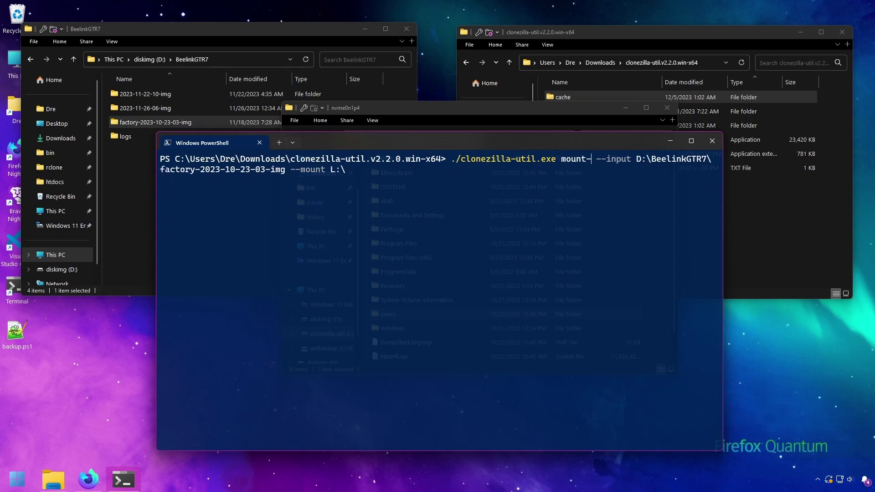
type("as-image-fi")
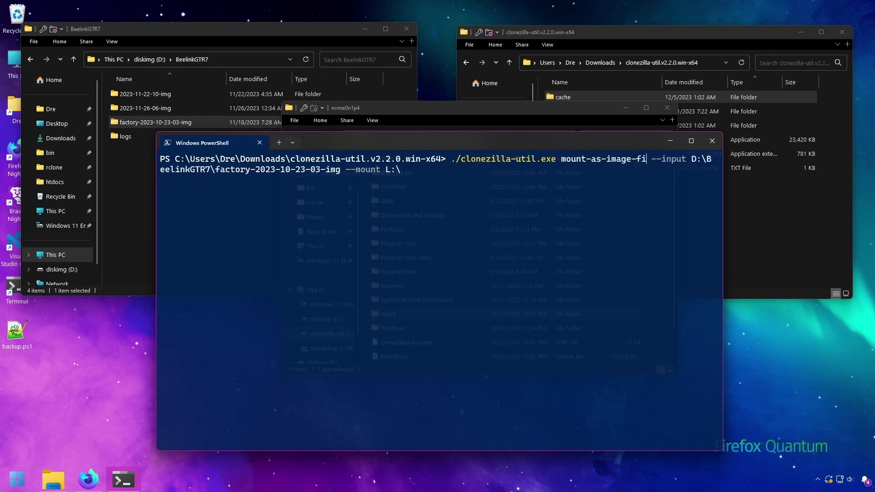
type("les")
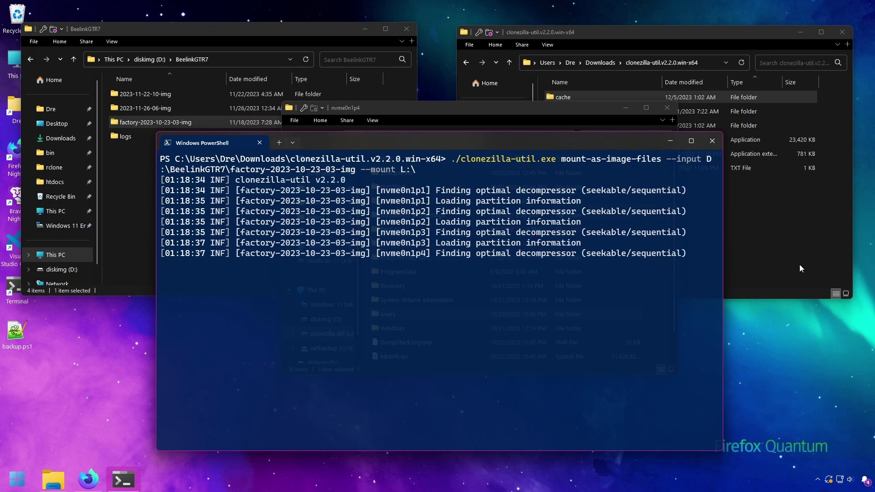
Open clonezilla-util (L:) from This PC to see nvme0n1p1.img through nvme0n1p4.img.
left_click_drag(412, 110, 566, 163)
left_click(530, 191)
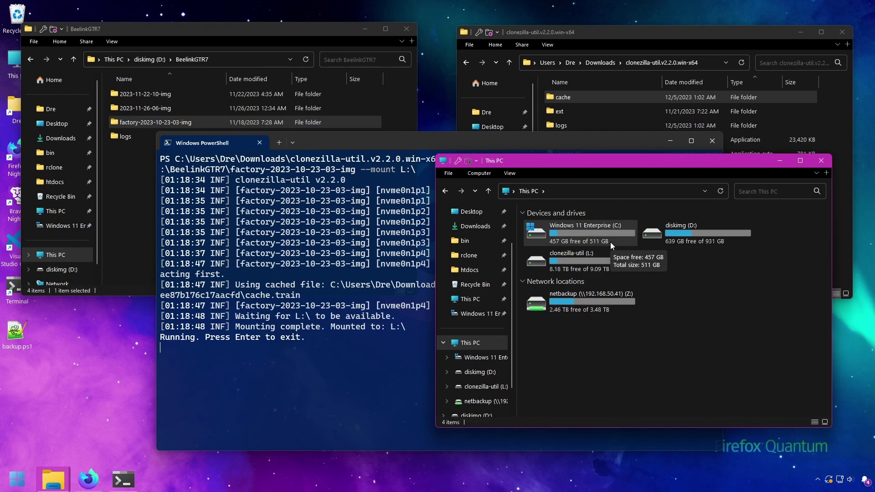
double_click(611, 269)
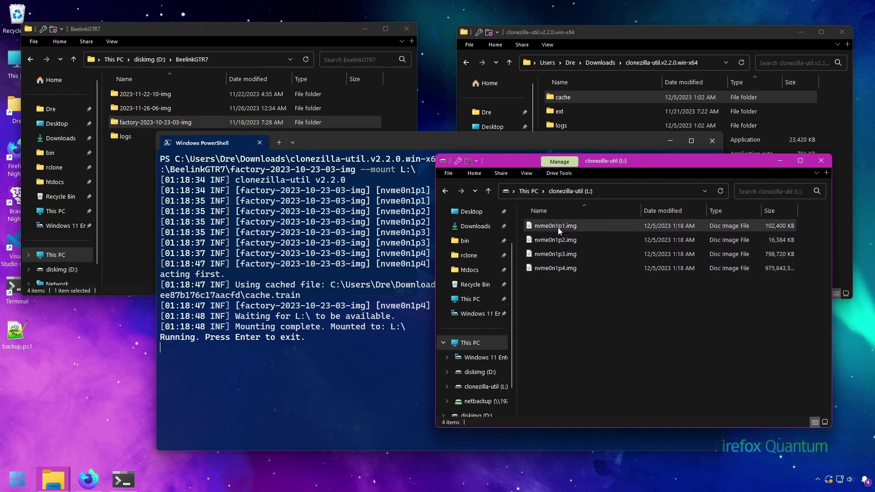
Launch 7-Zip File Manager and open nvme0n1p4.img on drive L: to view its AMD folder.
left_click(17, 479)
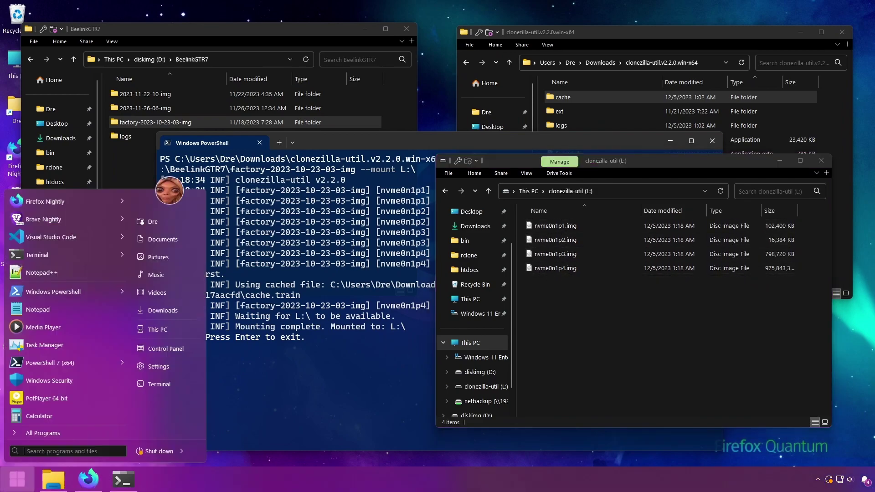
type("7")
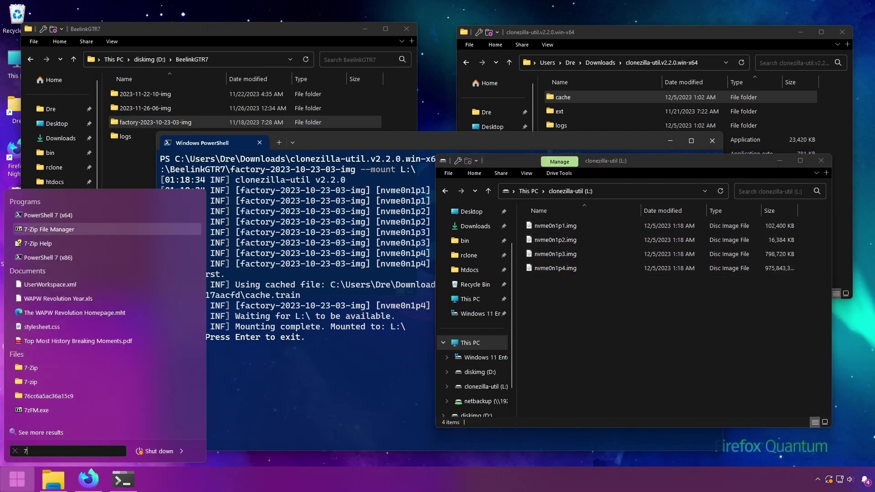
key("Return")
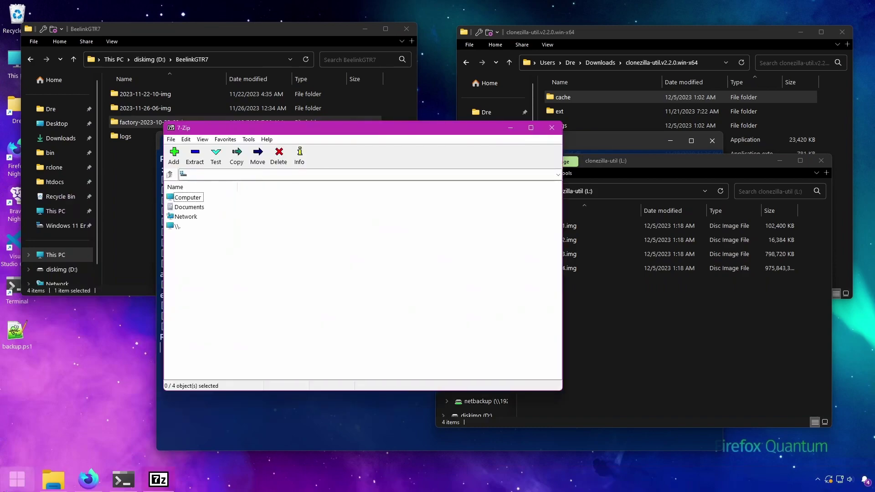
double_click(182, 200)
double_click(186, 217)
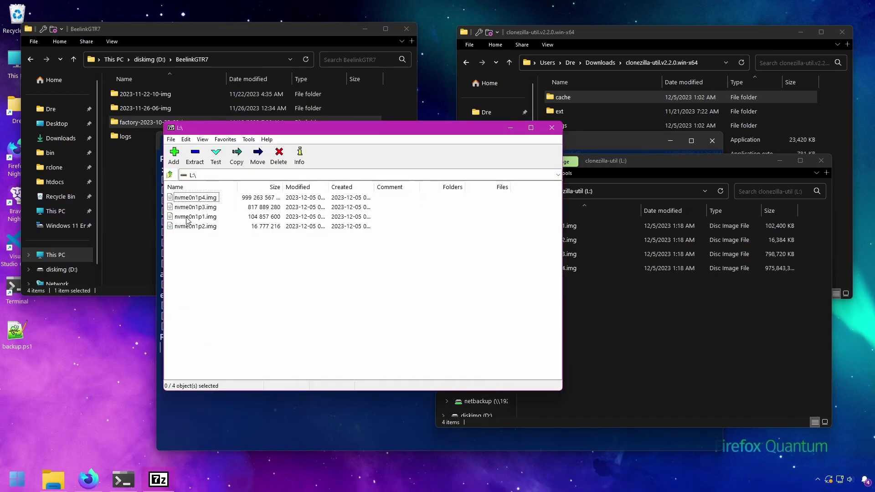
left_click(185, 226)
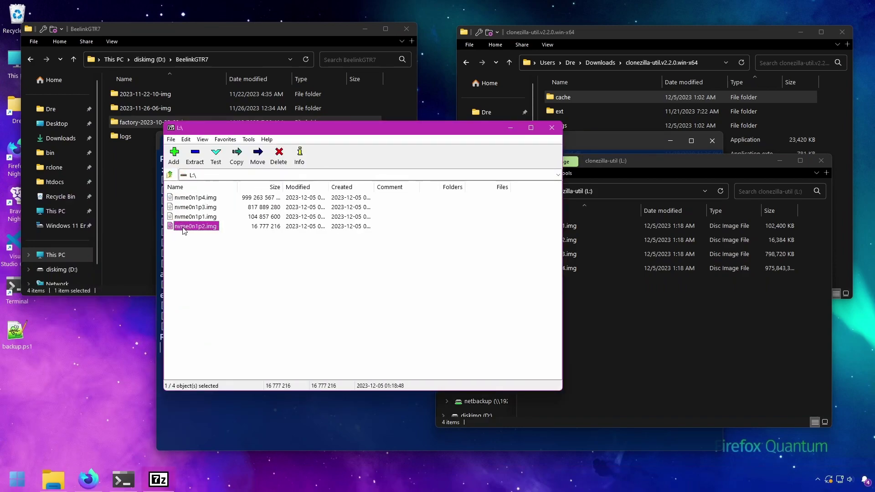
double_click(194, 198)
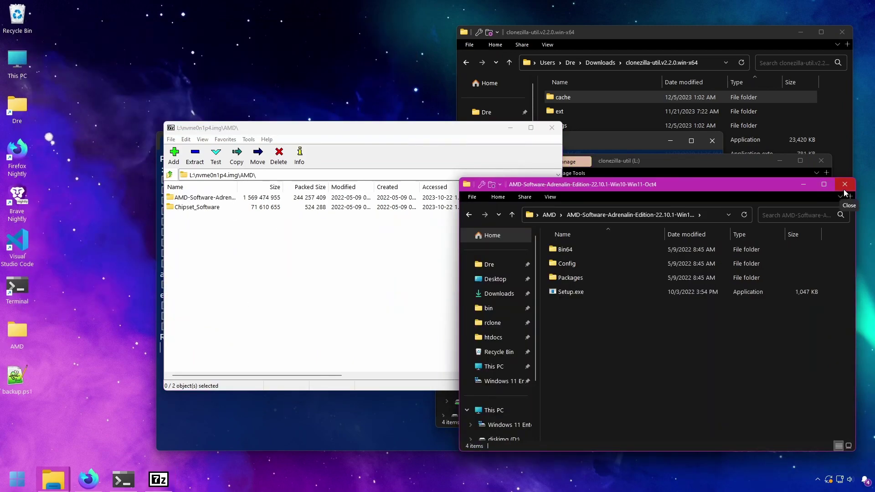
left_click(288, 230)
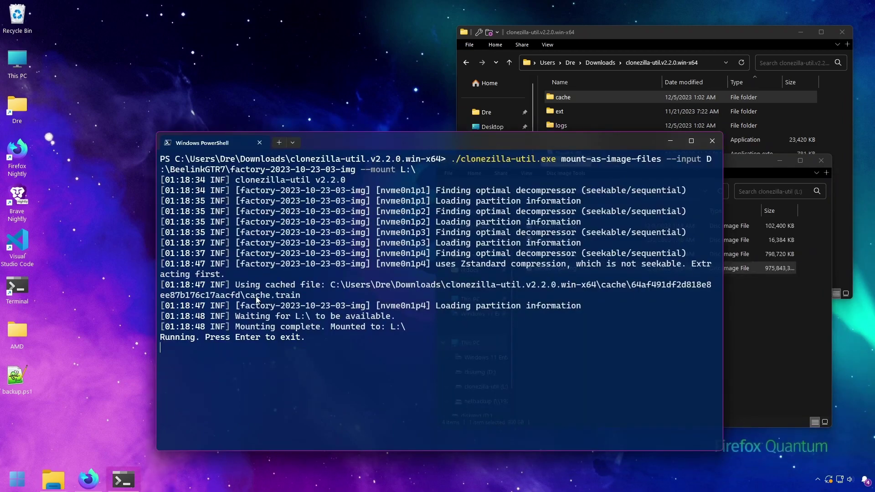
Clear the PowerShell screen and recall the clonezilla-util command, removing its --mount L:\ option.
key("Return")
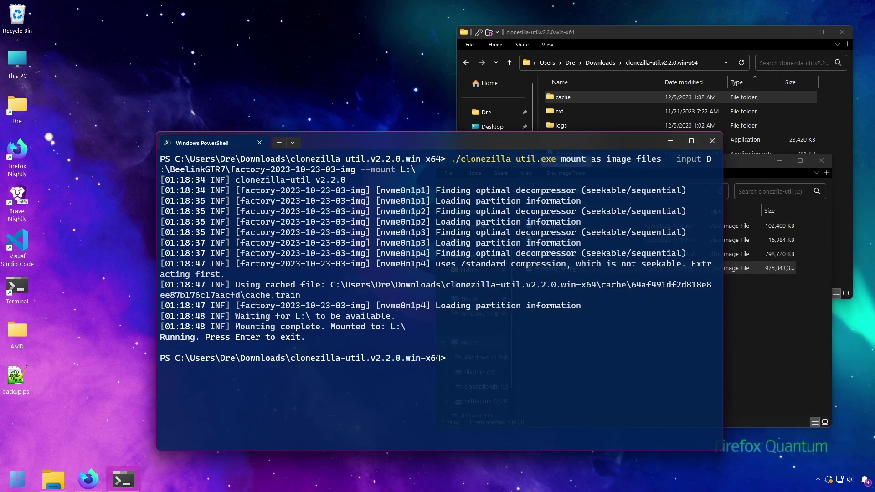
type("cls")
key("Return")
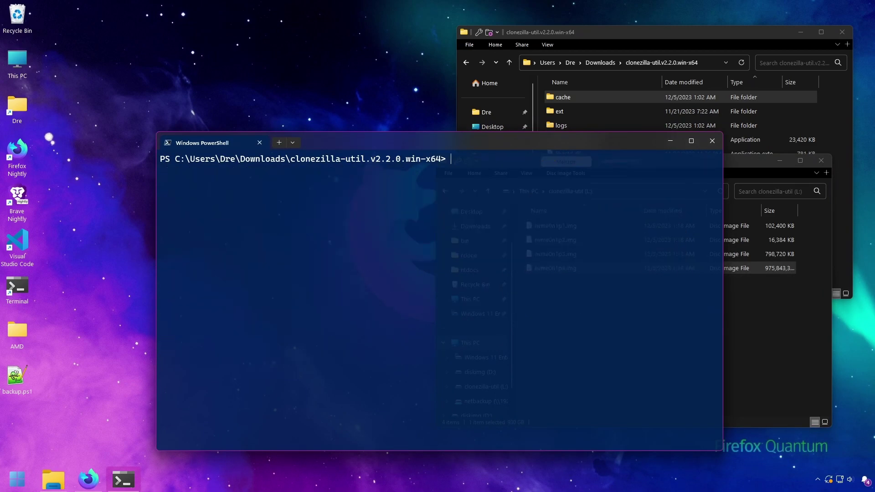
type("./cl")
key("Right")
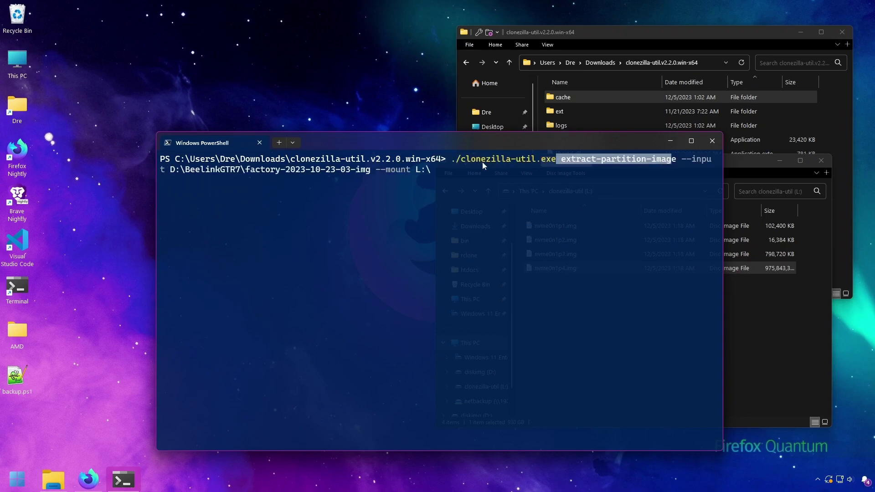
left_click_drag(562, 159, 683, 163)
key("ctrl+c")
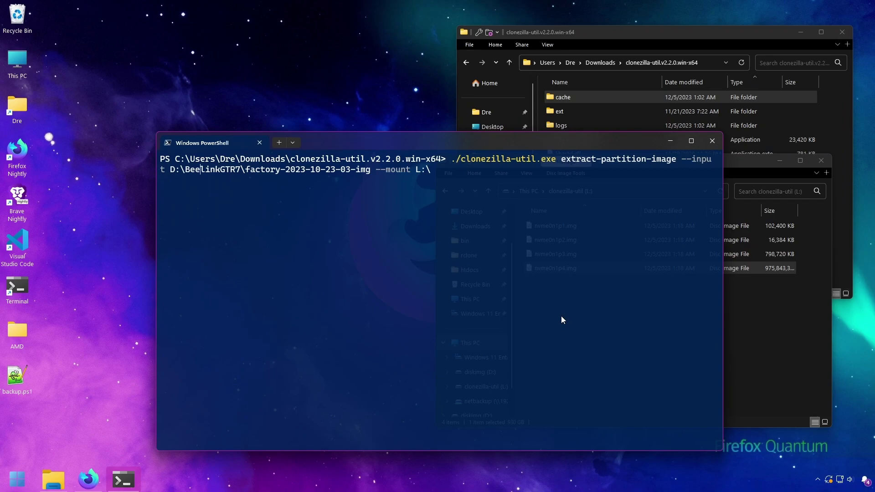
key("BackSpace")
key("BackSpace")
key("BackSpace")
key("BackSpace")
key("BackSpace")
key("BackSpace")
key("BackSpace")
key("BackSpace")
key("BackSpace")
key("BackSpace")
type("-")
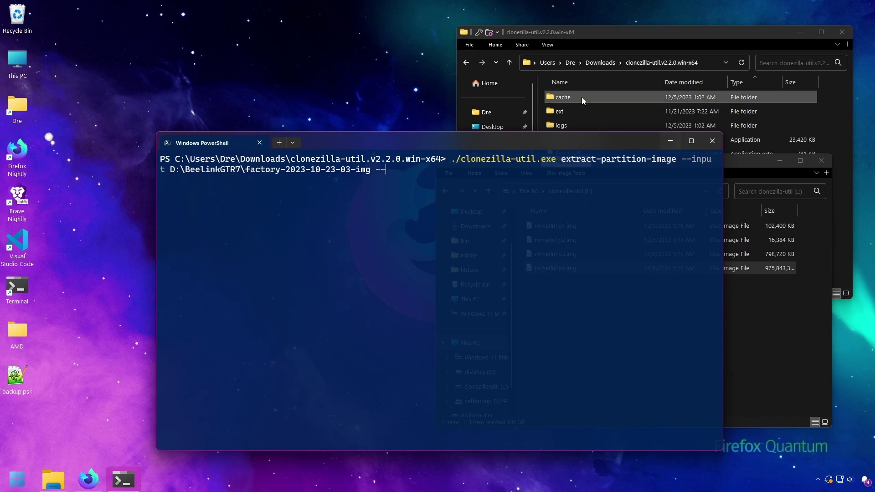
Create a new folder named 'restored' at the root of the C: drive.
left_click(614, 42)
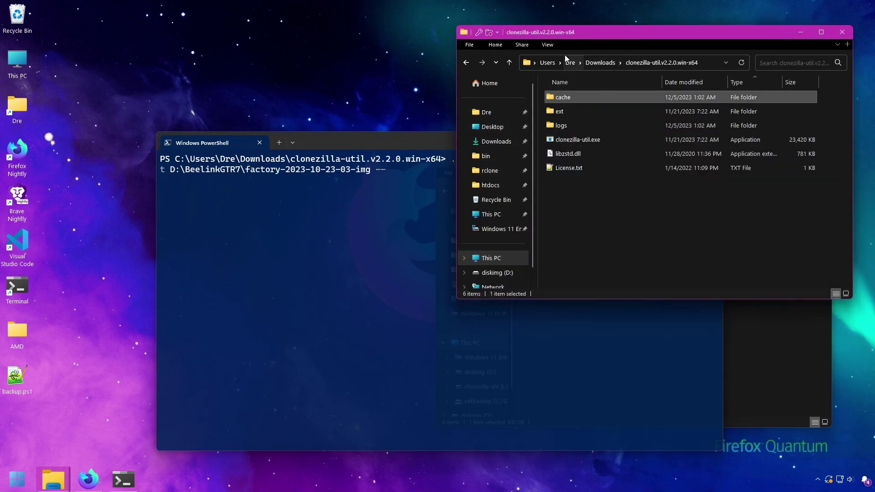
left_click(534, 62)
left_click(560, 74)
left_click(489, 32)
type("restored")
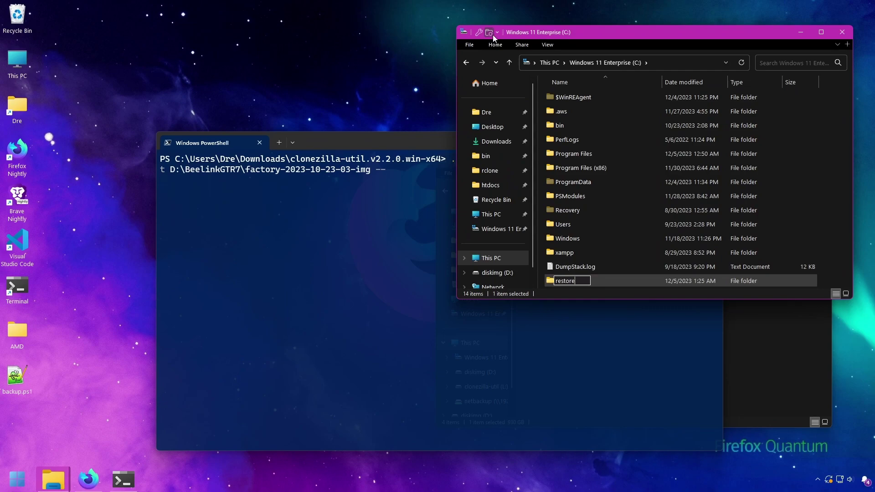
key("Return")
Add the --output C:/restored option to the extract-partition-image command.
left_click(384, 182)
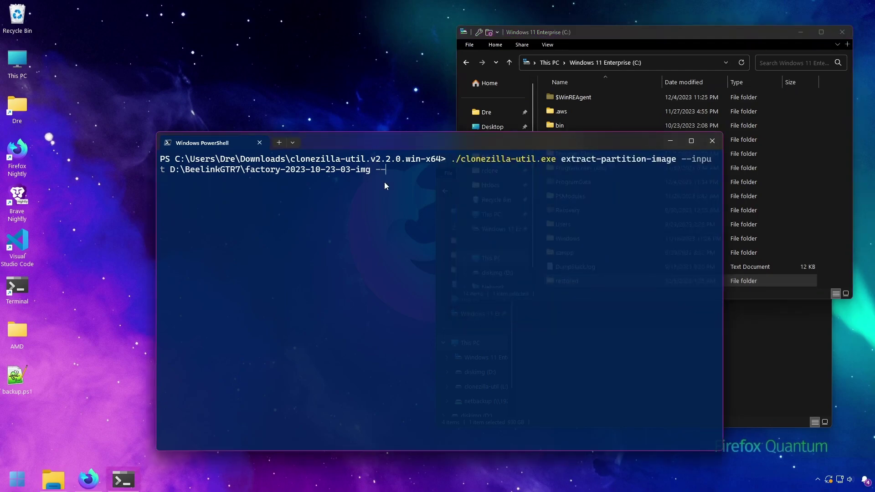
type("output C:/restored")
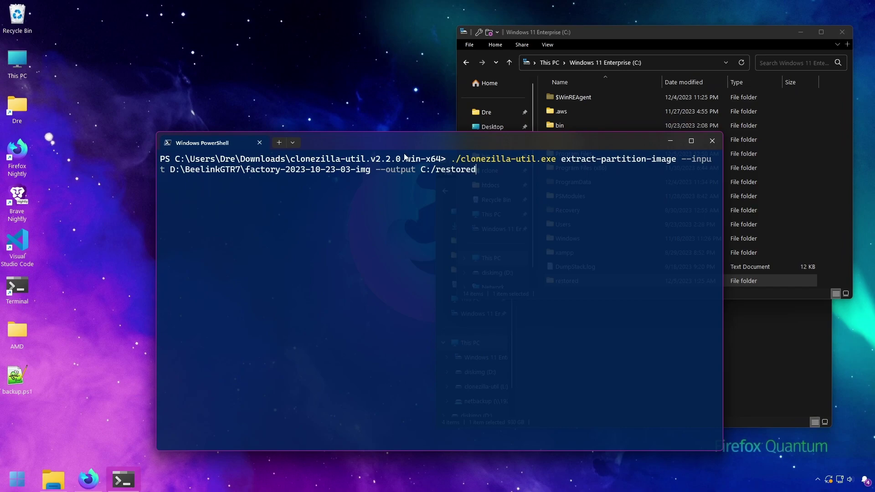
left_click_drag(567, 160, 682, 161)
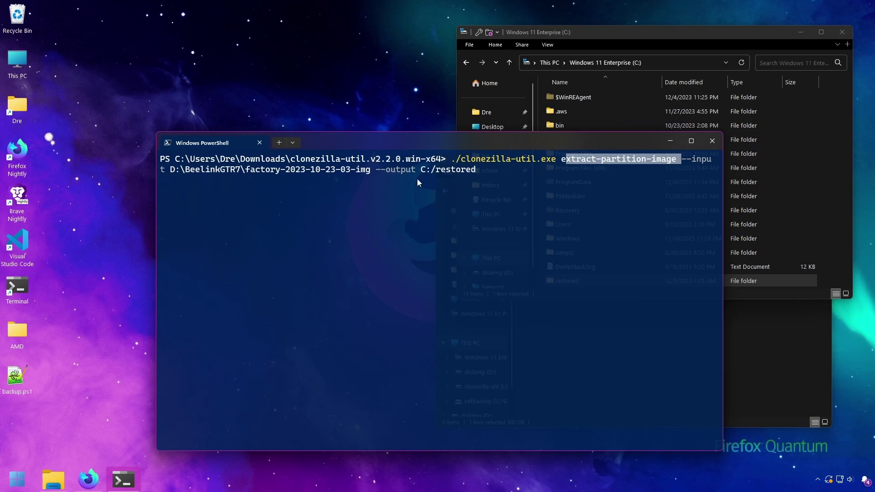
left_click_drag(420, 170, 504, 169)
key("ctrl+c")
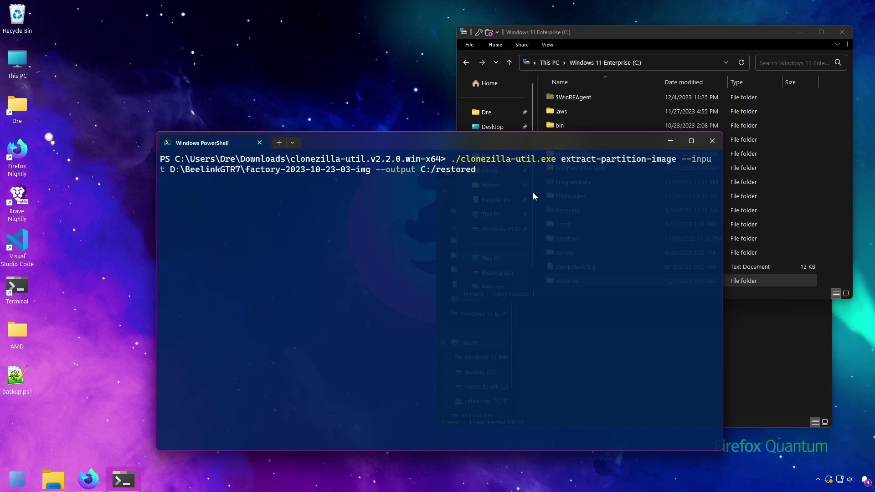
Run the partition extraction and let it finish at 930.64 GB of 930.64 GB.
key("Return")
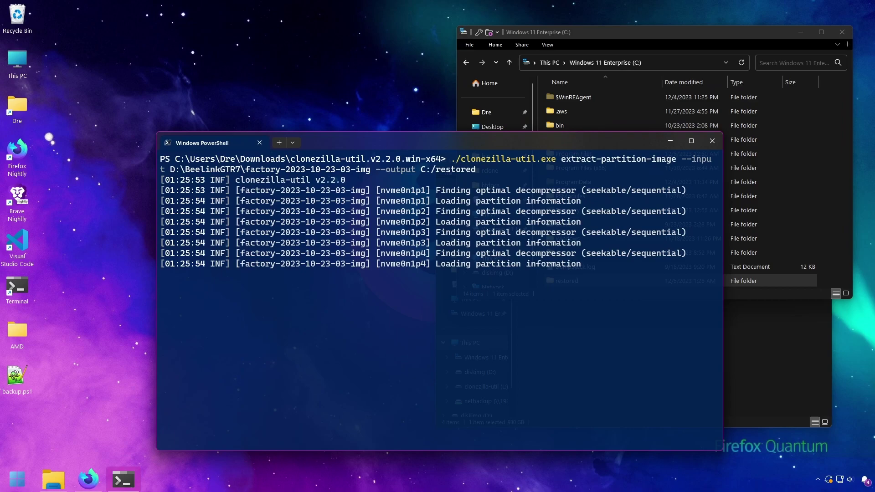
key("alt+Tab")
key("Return")
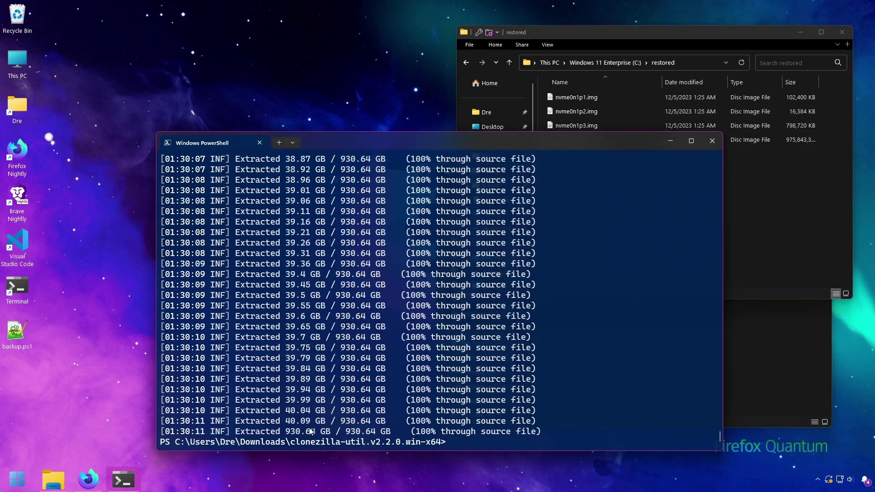
Select all four restored .img files to confirm a 931 GB total, then return to the Firefox README.
left_click_drag(322, 421, 286, 421)
left_click(773, 219)
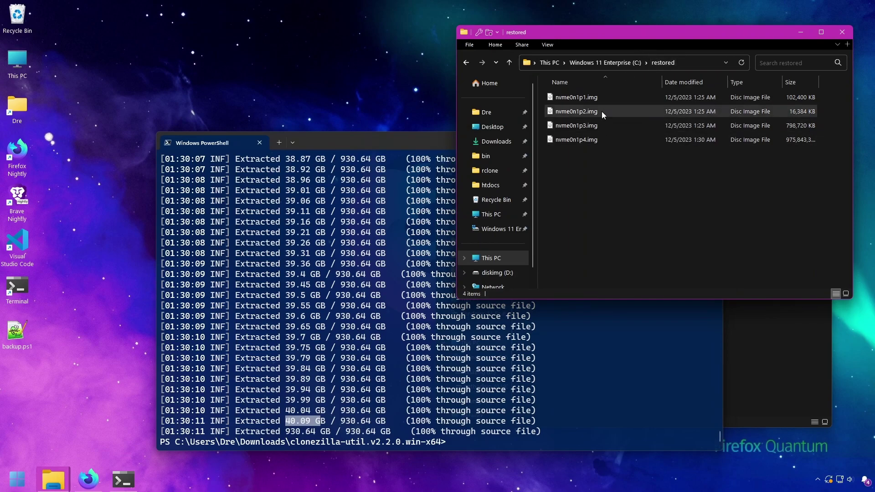
key("ctrl+a")
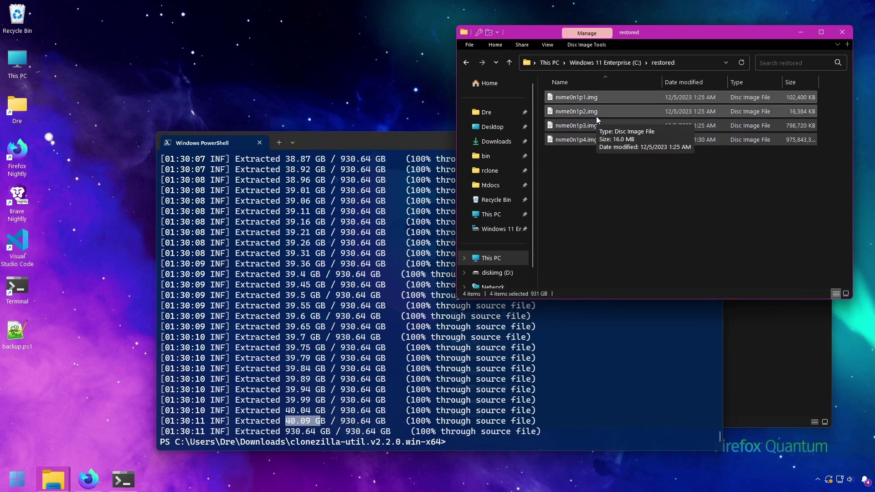
key("alt+Tab")
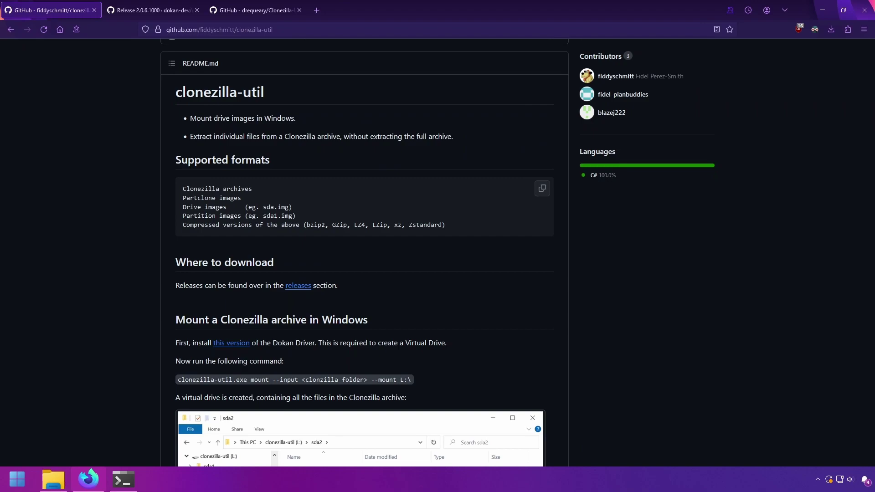
Bring up the clonezilla-util.v2.2.0.win-x64 folder and open its cache folder with two hash-named subfolders.
mouse_move(53, 478)
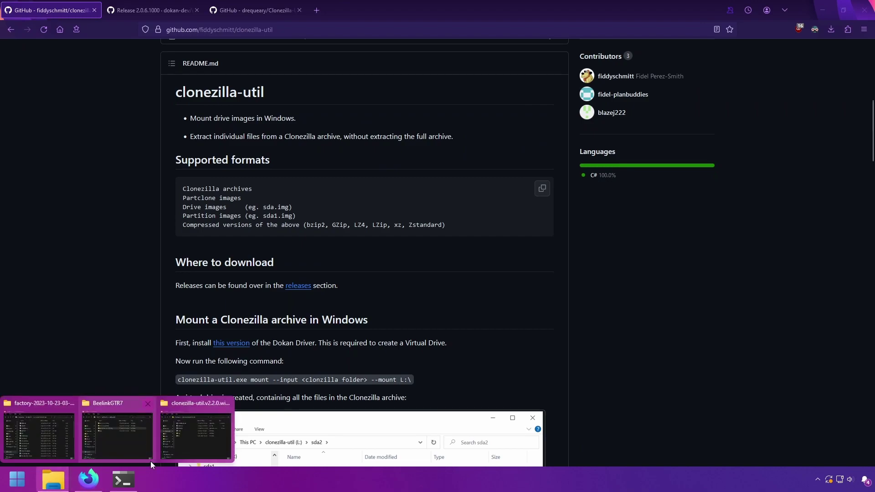
left_click(218, 435)
double_click(616, 273)
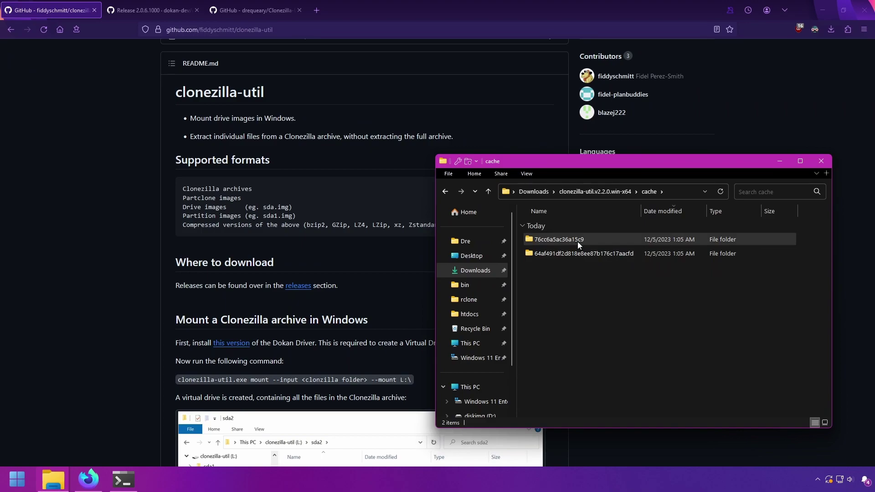
Show the drequeary/Clonezilla-Util-Mount GitHub repository page in Firefox.
mouse_move(563, 243)
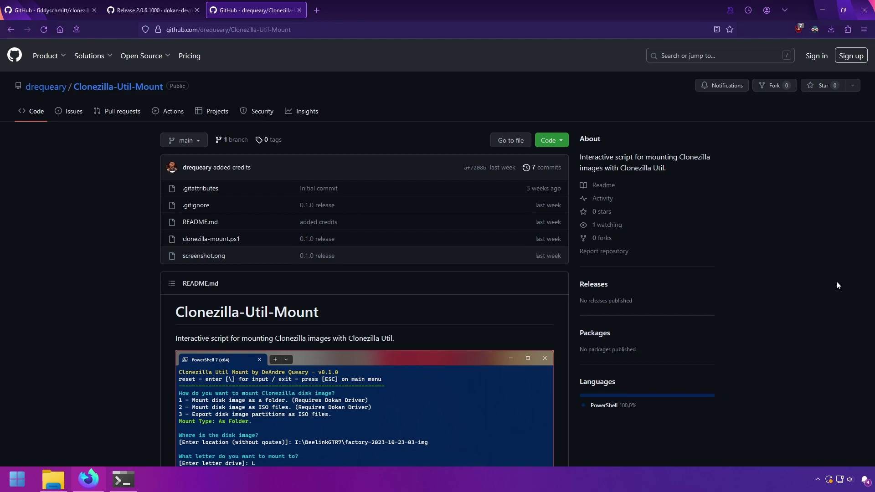
Download the Clonezilla-Util-Mount repository as a ZIP and open its Clonezilla-Util-Mount-main folder.
left_click(551, 140)
left_click(417, 285)
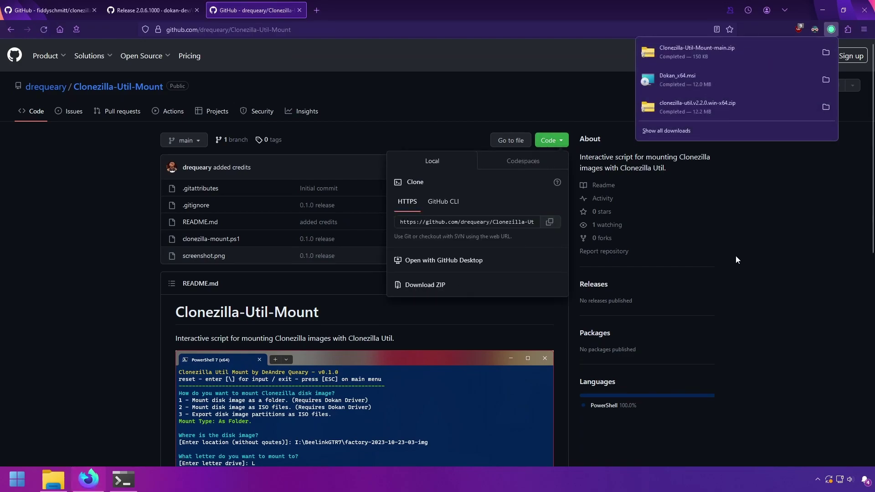
left_click(825, 53)
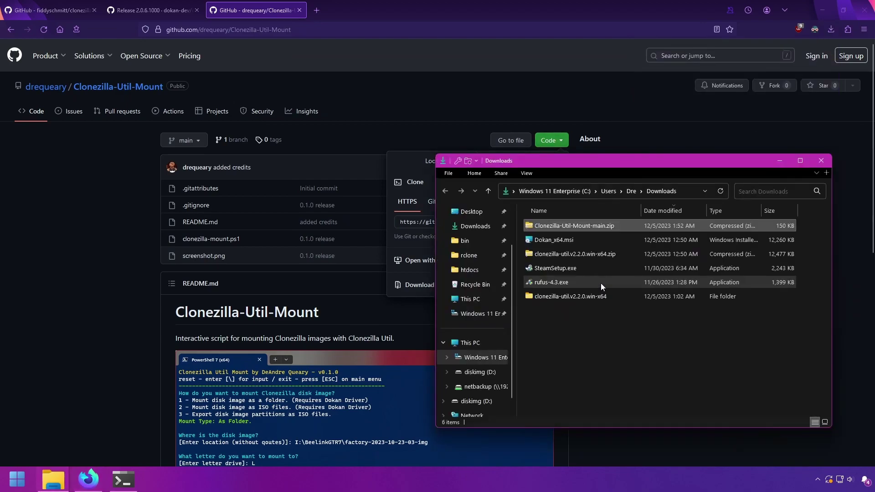
double_click(562, 227)
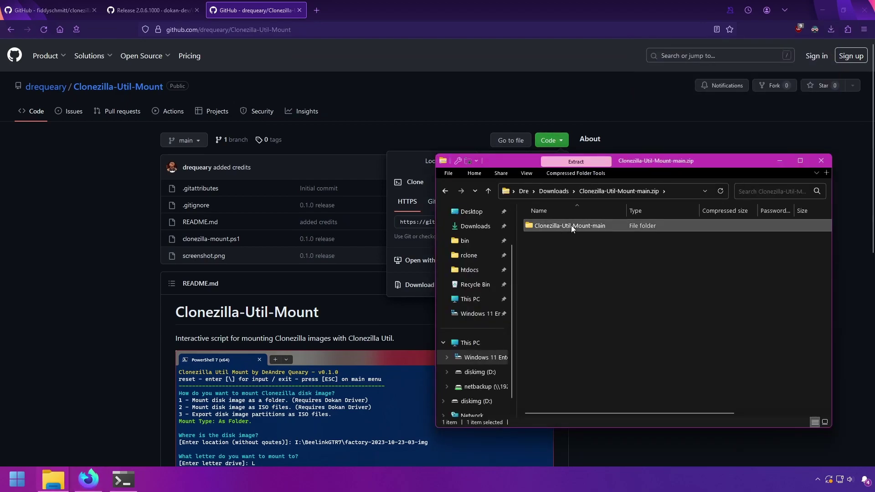
double_click(570, 225)
Copy clonezilla-mount.ps1 into the clonezilla-util.v2.2.0.win-x64 folder.
right_click(561, 254)
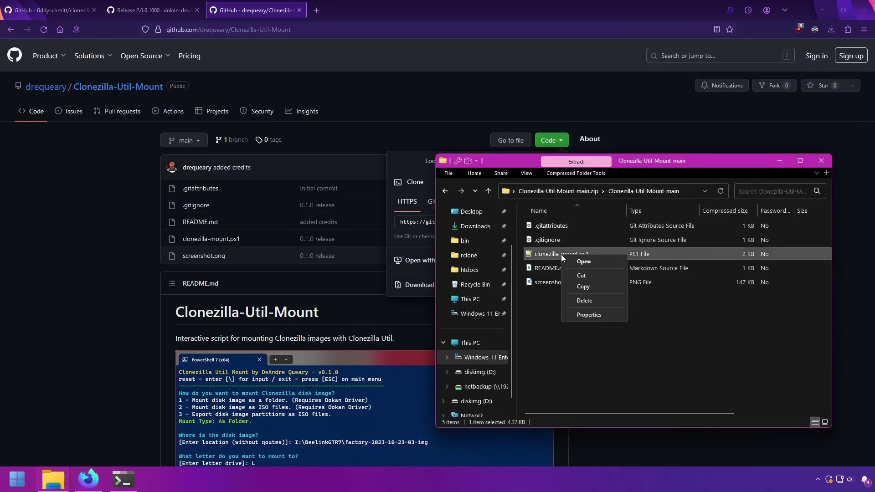
left_click(576, 287)
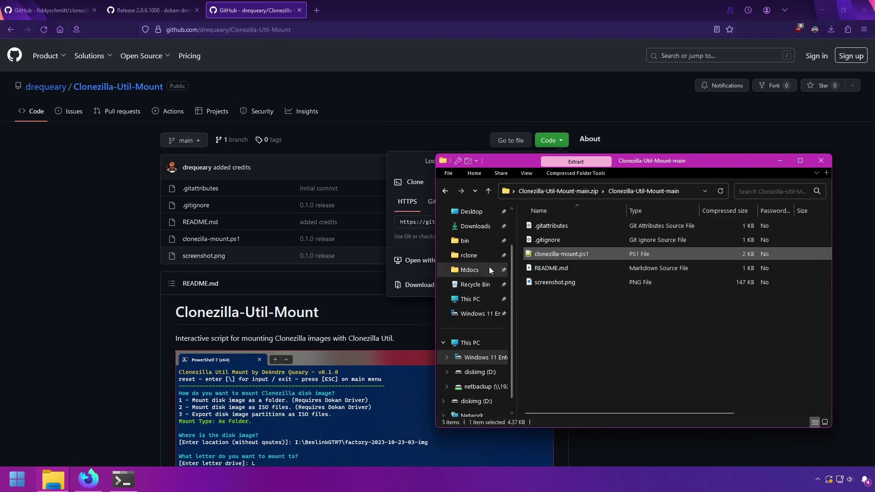
left_click(476, 226)
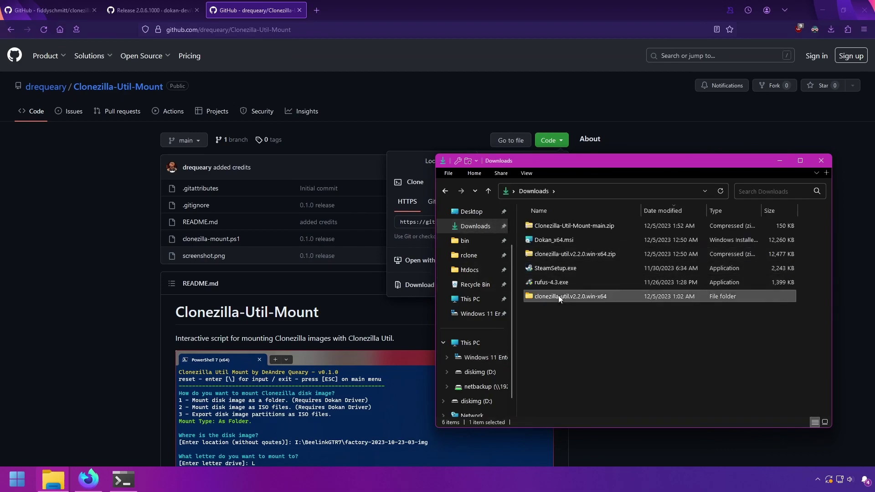
double_click(558, 296)
right_click(575, 322)
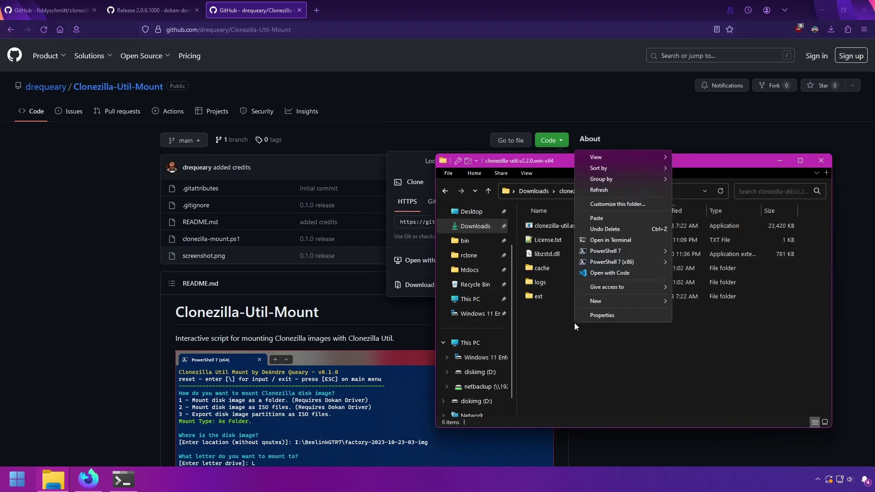
left_click(596, 218)
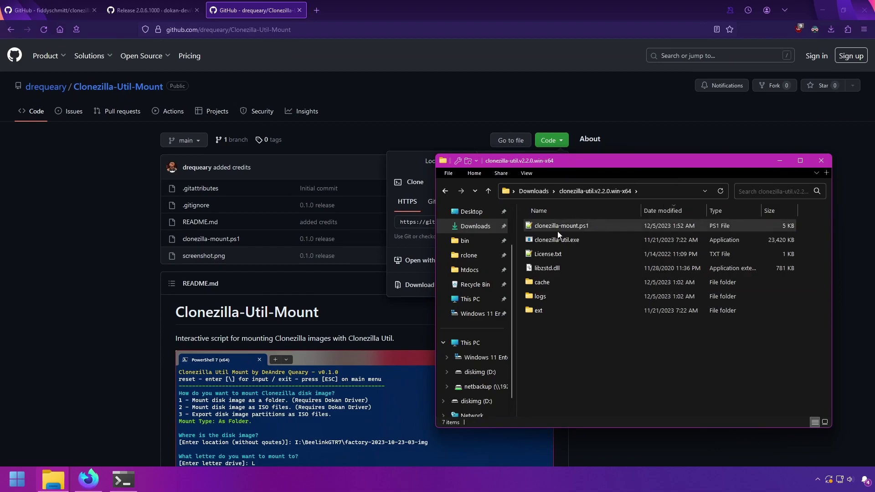
right_click(558, 230)
left_click(587, 224)
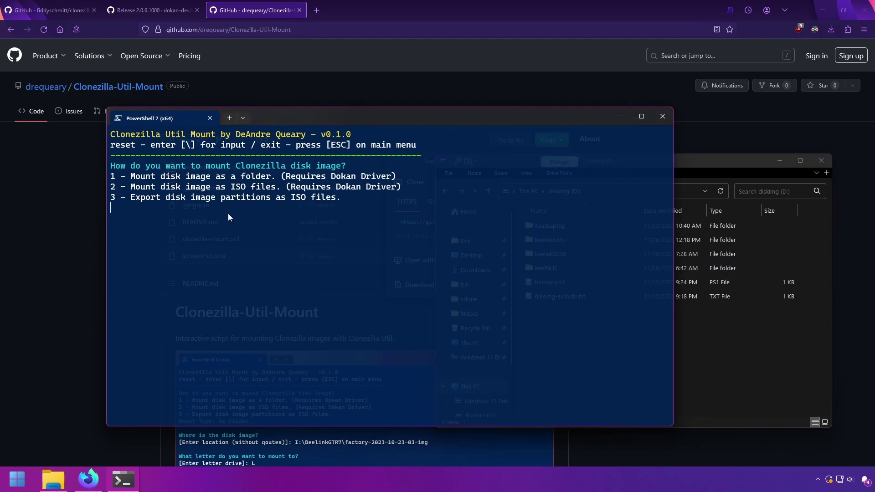
key("1")
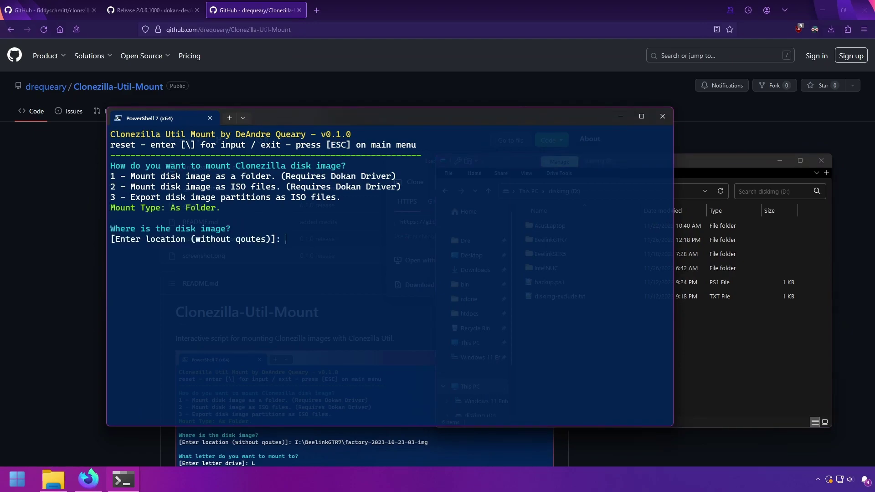
left_click(764, 366)
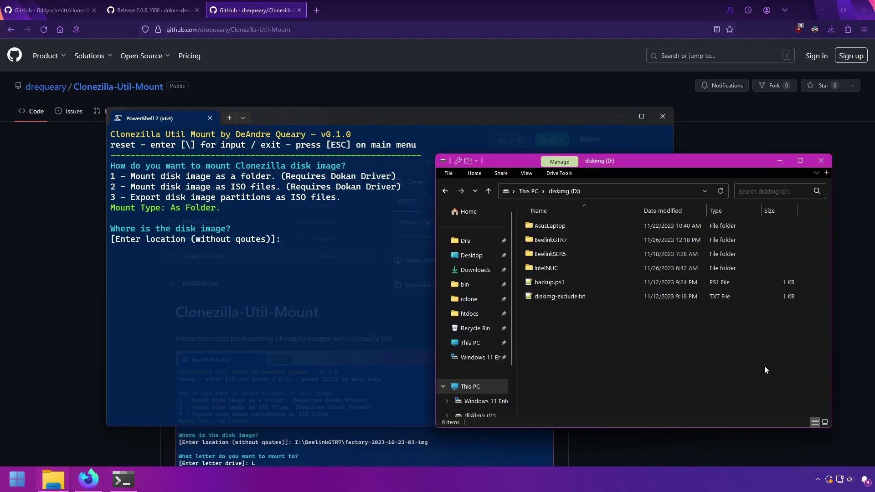
double_click(550, 240)
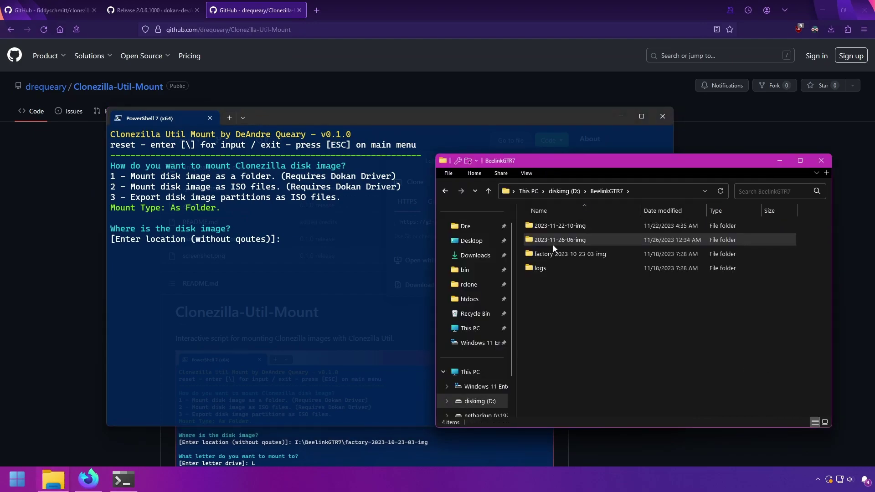
left_click(581, 254)
left_click_drag(597, 255, 311, 251)
left_click(327, 253)
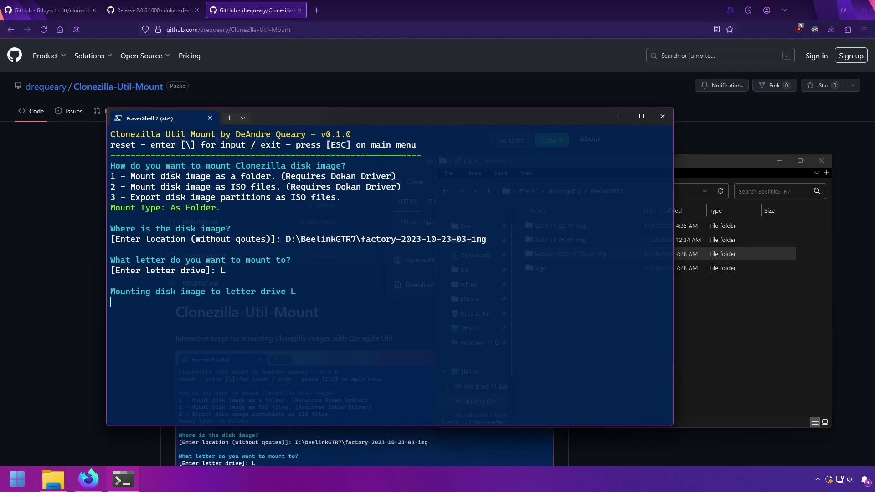
Open the mounted clonezilla-util (L:) drive in File Explorer and browse its nvme0n1p4 partition.
left_click(747, 346)
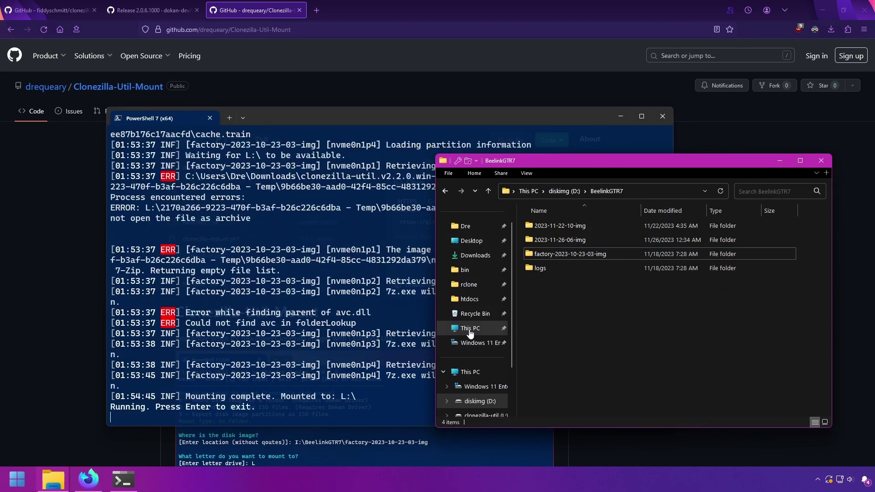
left_click(470, 329)
double_click(572, 259)
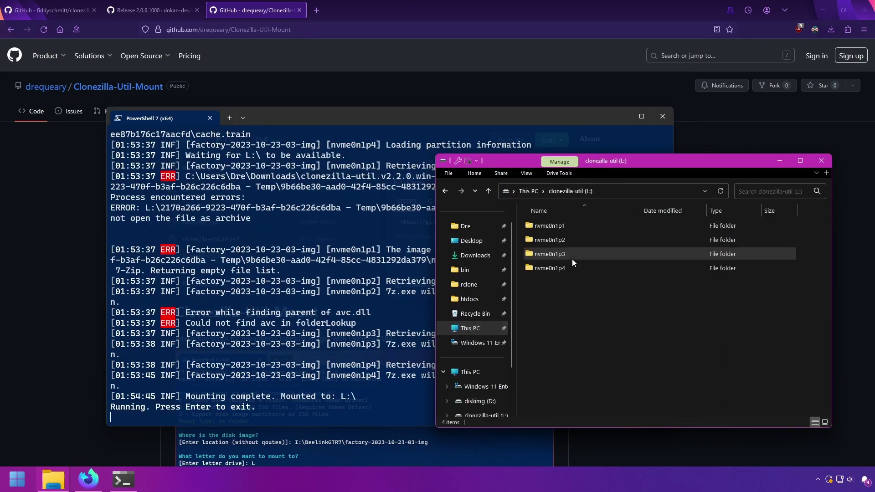
double_click(560, 270)
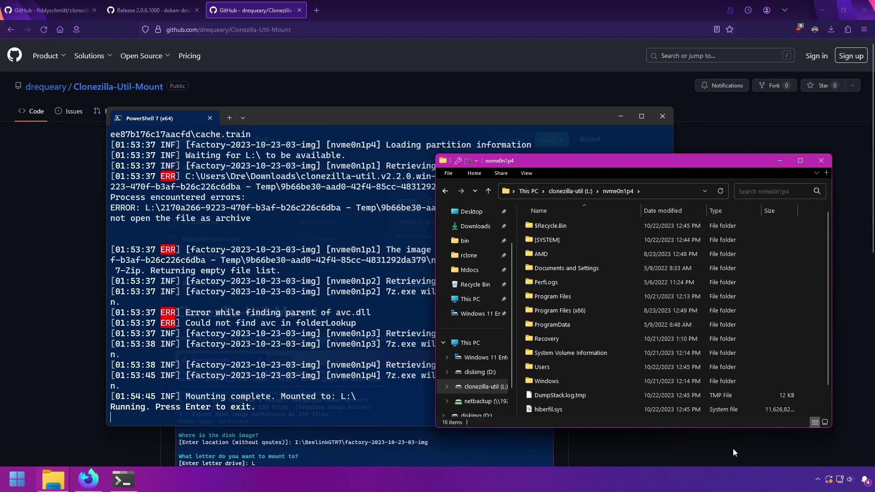